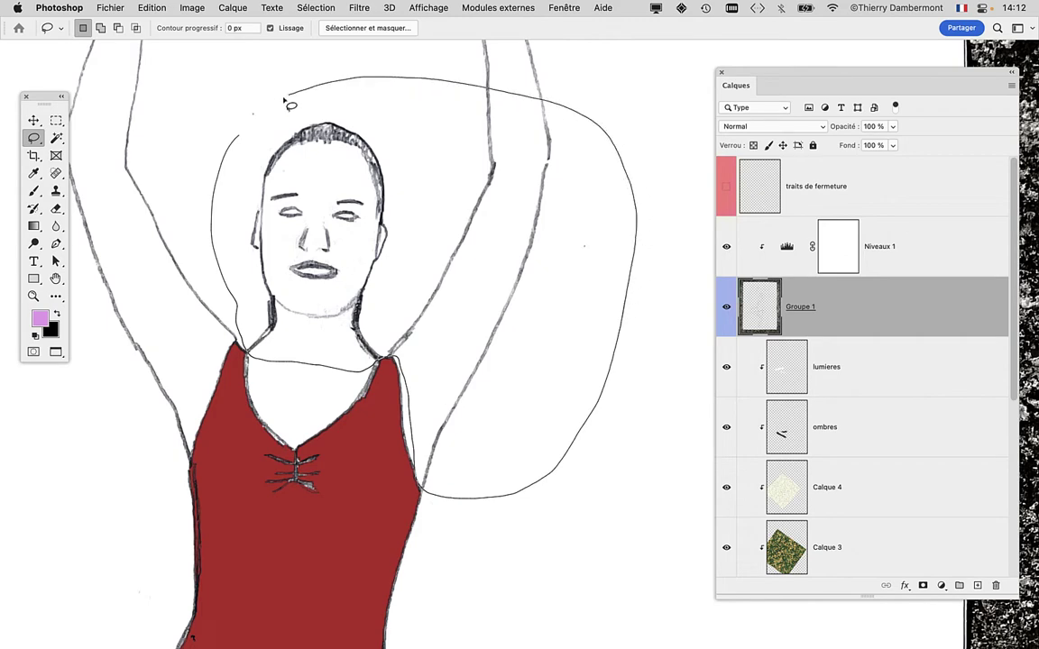
Lasso the dancer's head, then add a larger loop around her raised arms.
drag(586, 120, 248, 106)
scroll(289, 194, down, 1)
scroll(288, 194, down, 1)
scroll(286, 192, down, 1)
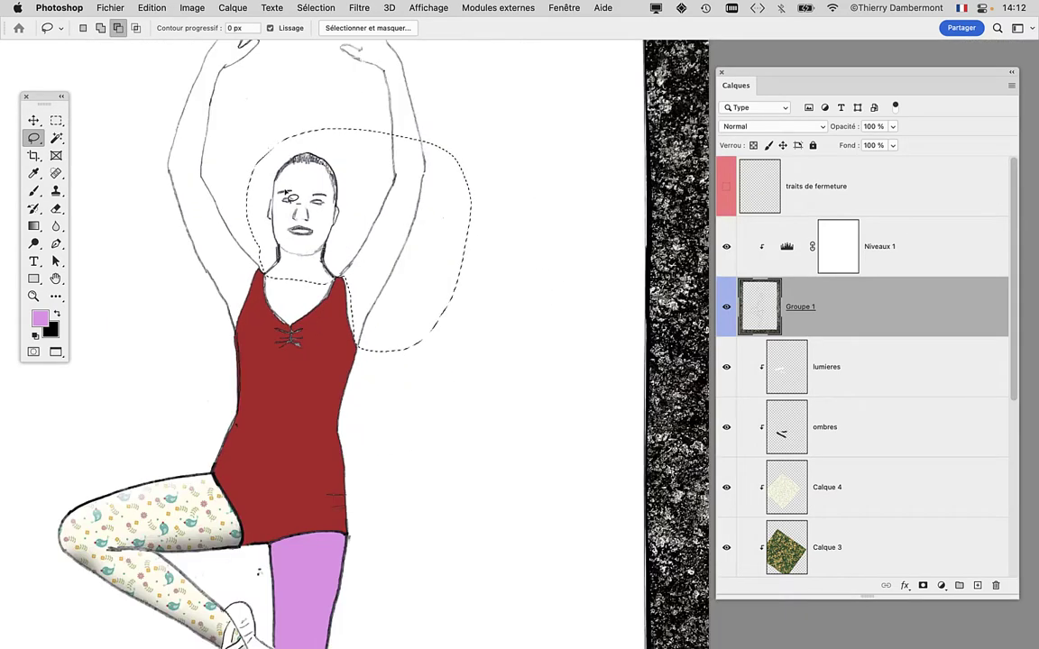
scroll(298, 217, down, 1)
scroll(302, 316, down, 1)
scroll(303, 403, down, 1)
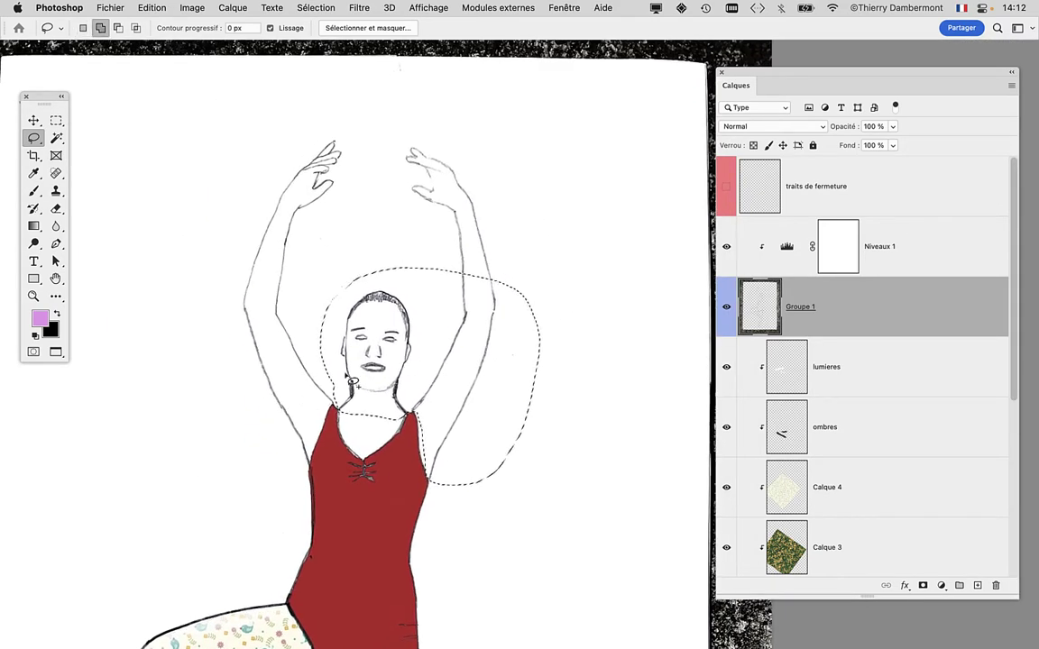
mouse_move(429, 294)
mouse_down()
mouse_move(545, 163)
mouse_move(242, 128)
mouse_move(248, 454)
mouse_up()
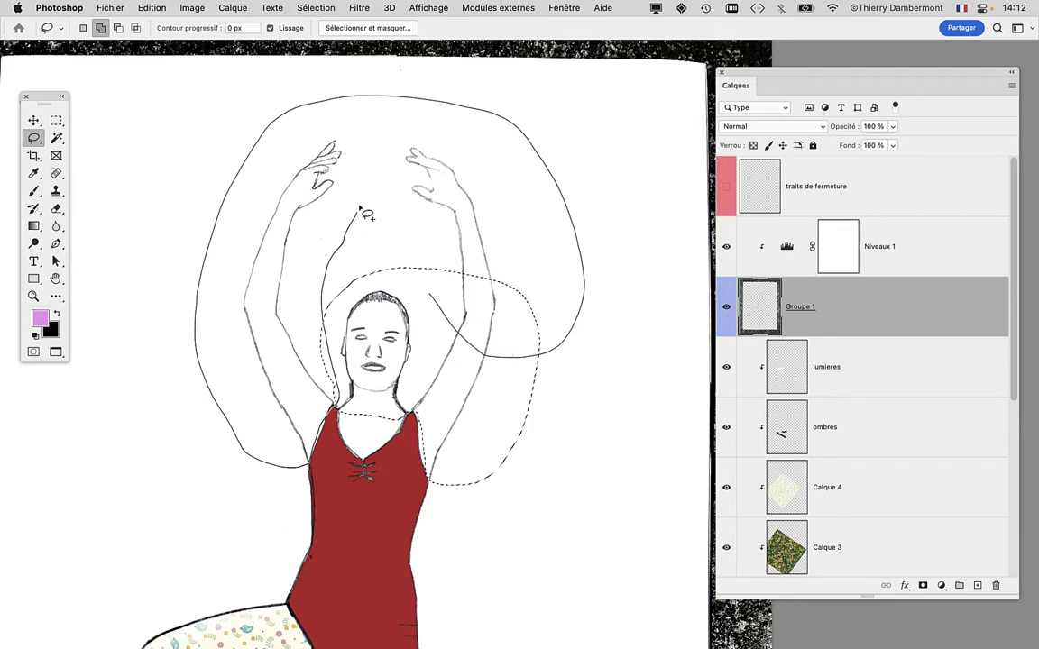
drag(355, 138, 259, 118)
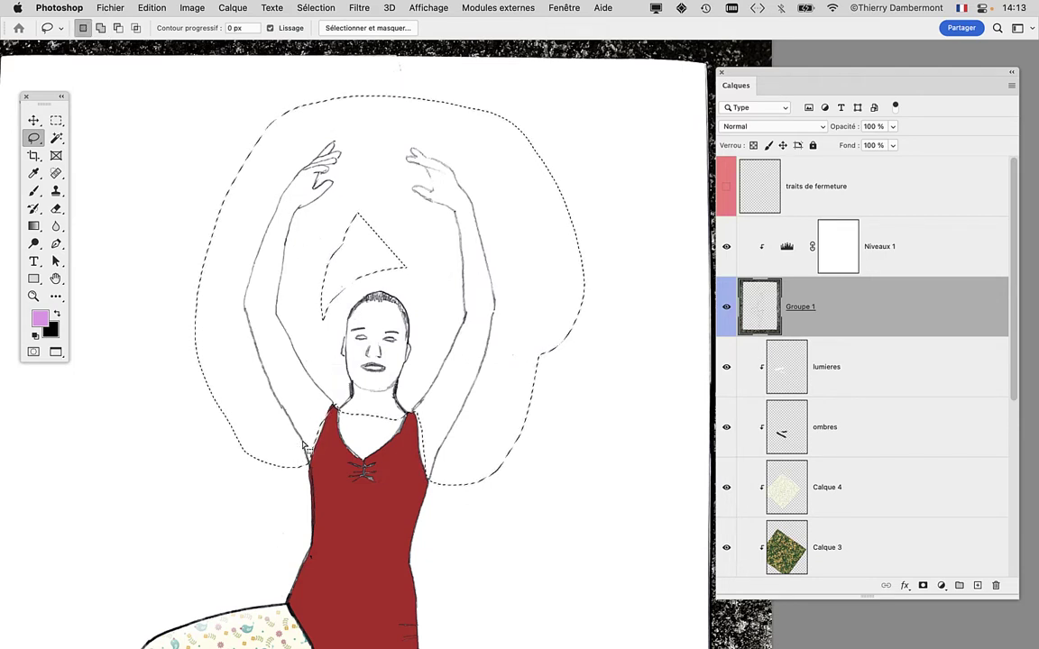
scroll(314, 416, up, 2)
scroll(315, 417, up, 2)
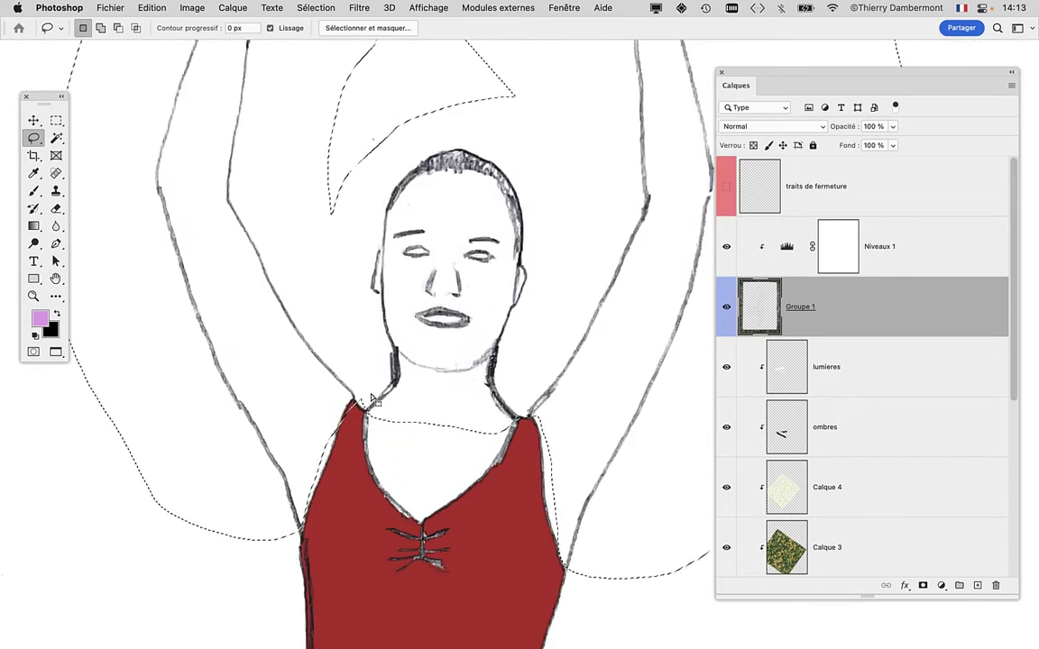
Subtract a small triangle above the head from the lasso selection.
key(alt)
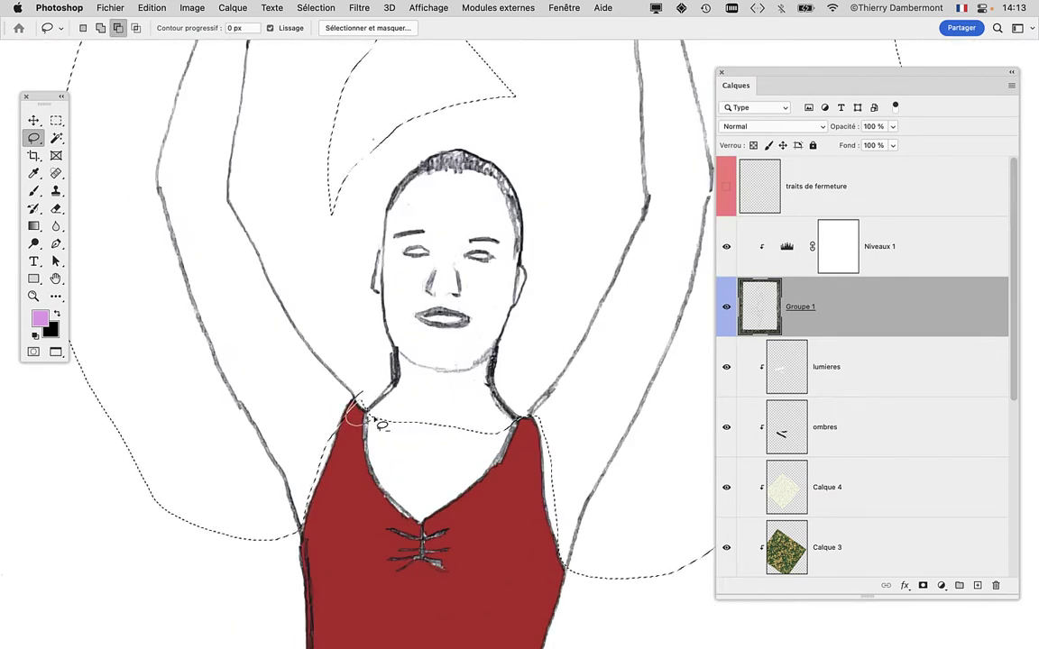
key(shift)
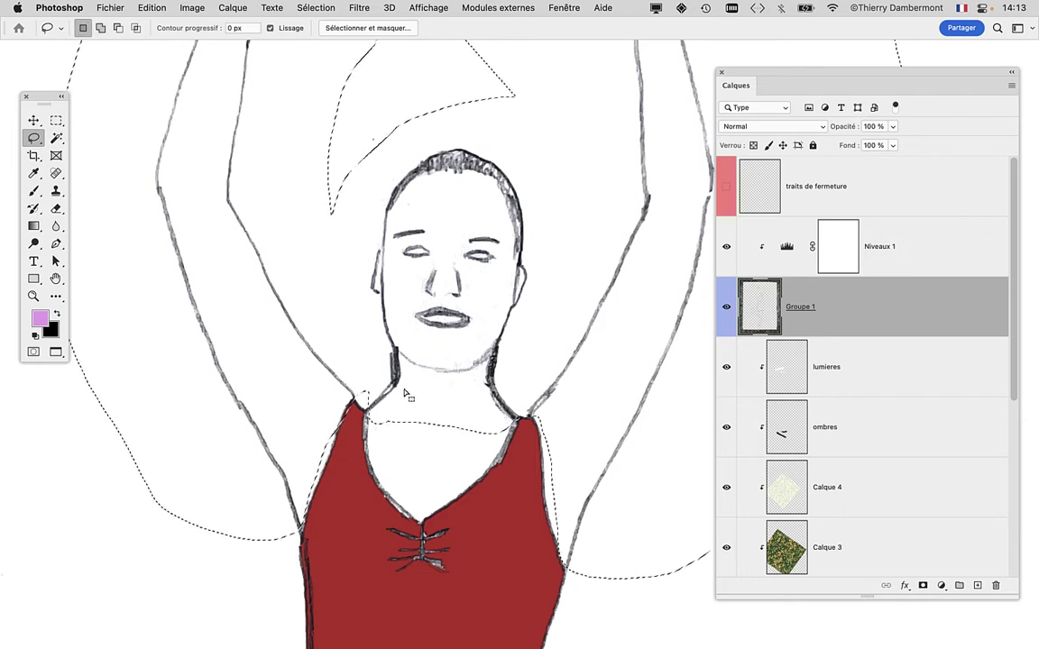
alt+scroll(385, 377, down, 2)
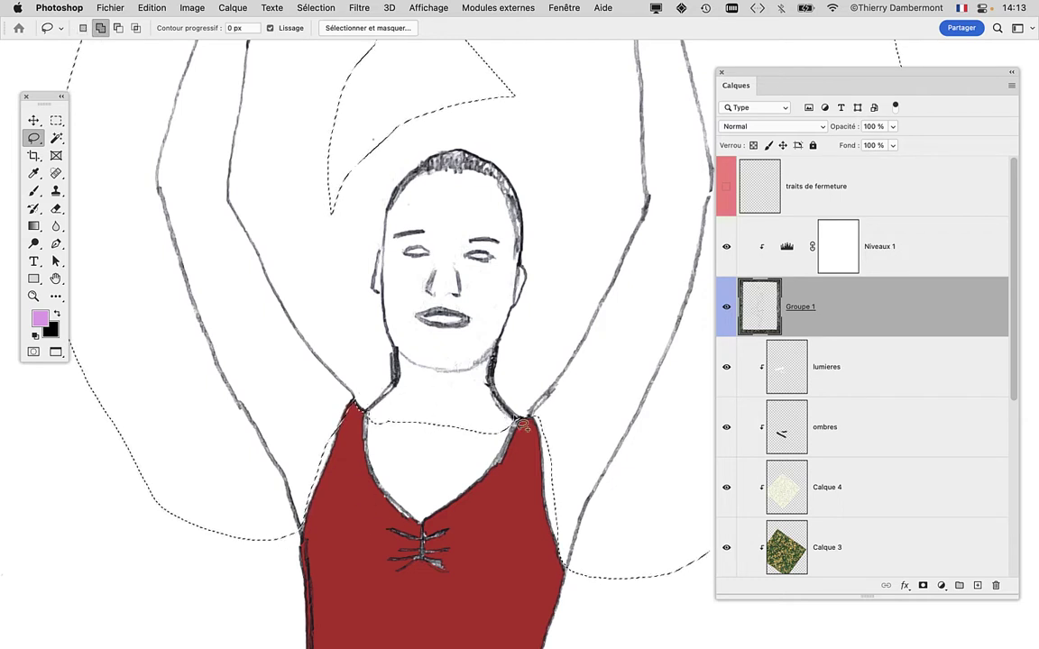
alt+scroll(385, 377, down, 2)
alt+scroll(385, 377, down, 2)
alt+scroll(385, 377, down, 2)
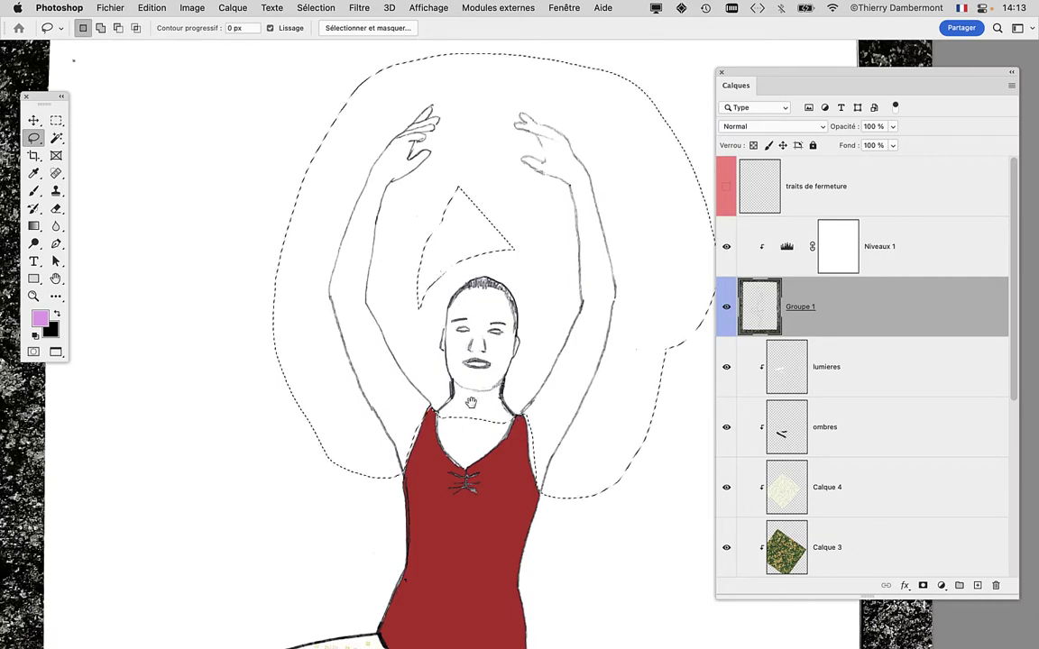
drag(475, 440, 374, 424)
Preview the Maximum filter against the drawing, then cancel it.
click(358, 7)
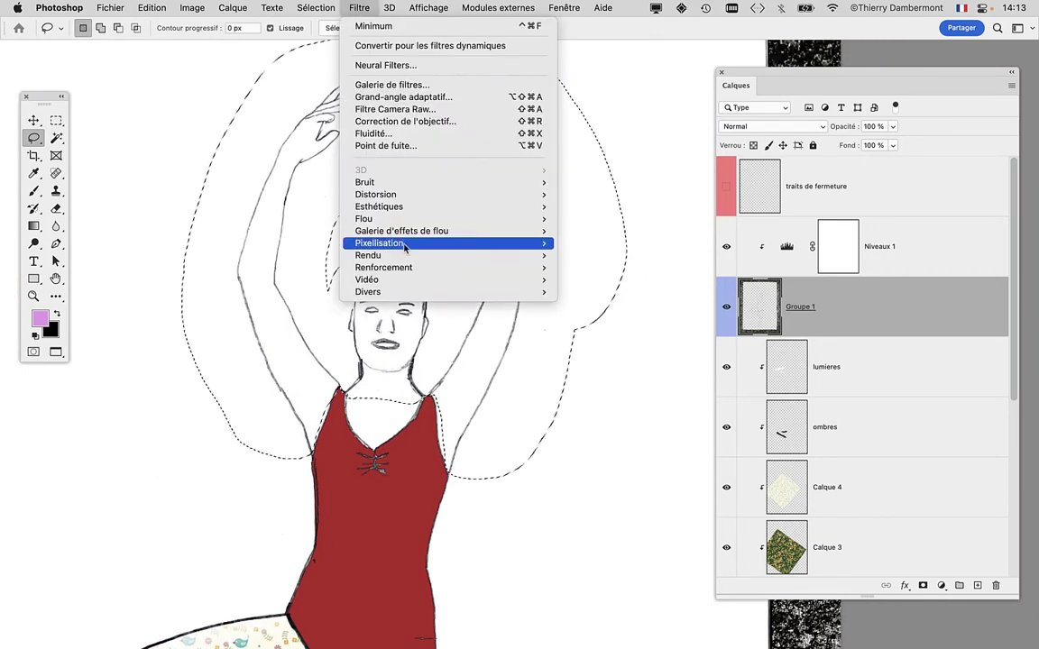
mouse_move(368, 291)
click(646, 316)
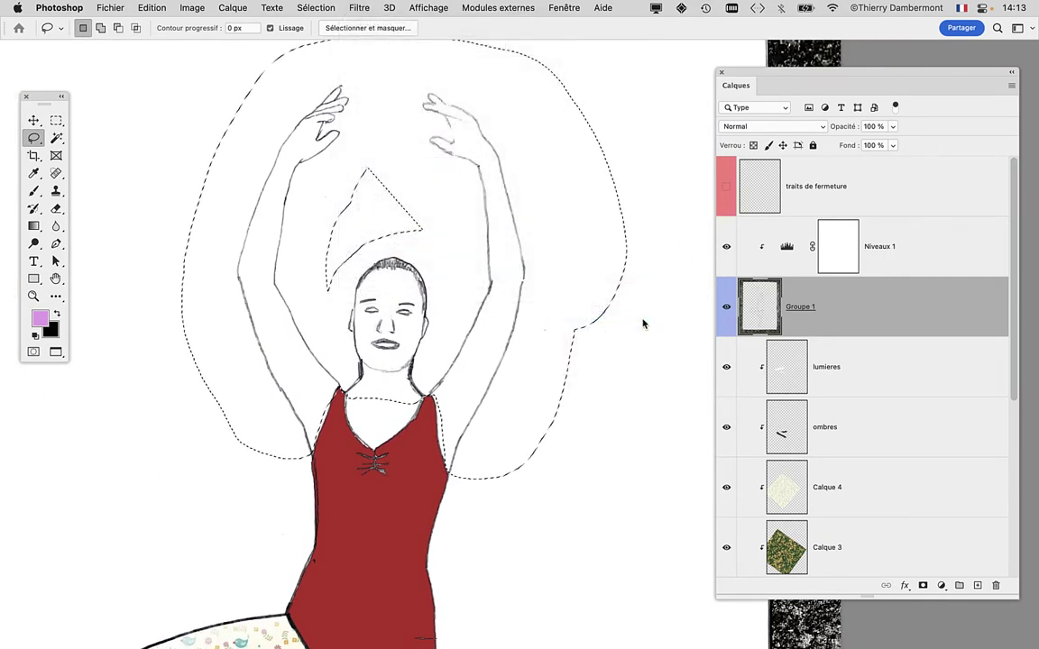
drag(464, 114, 625, 140)
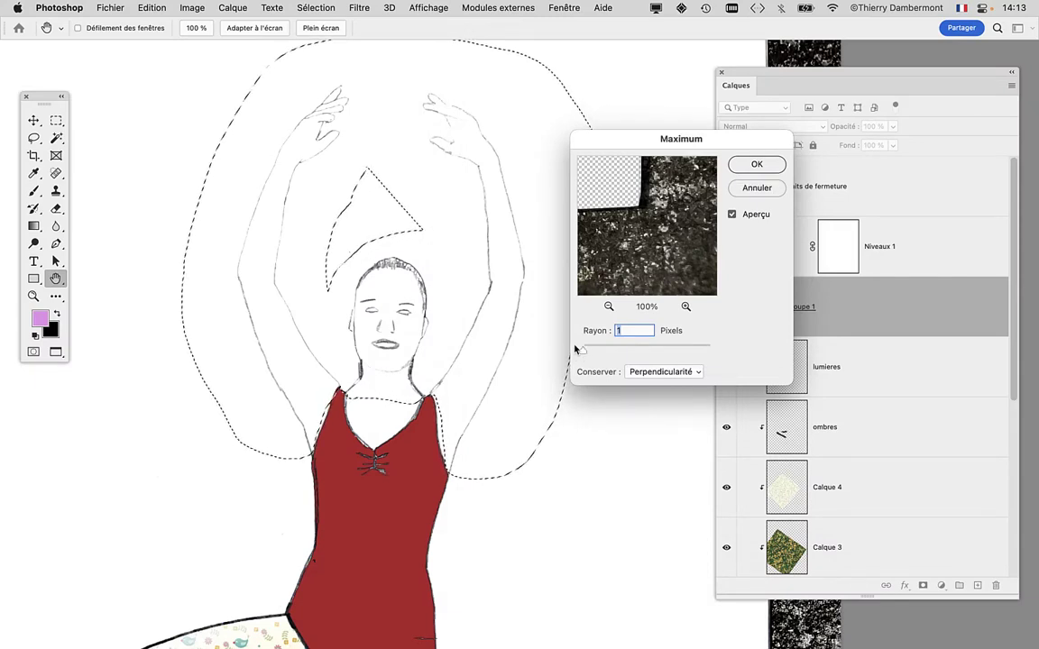
click(762, 189)
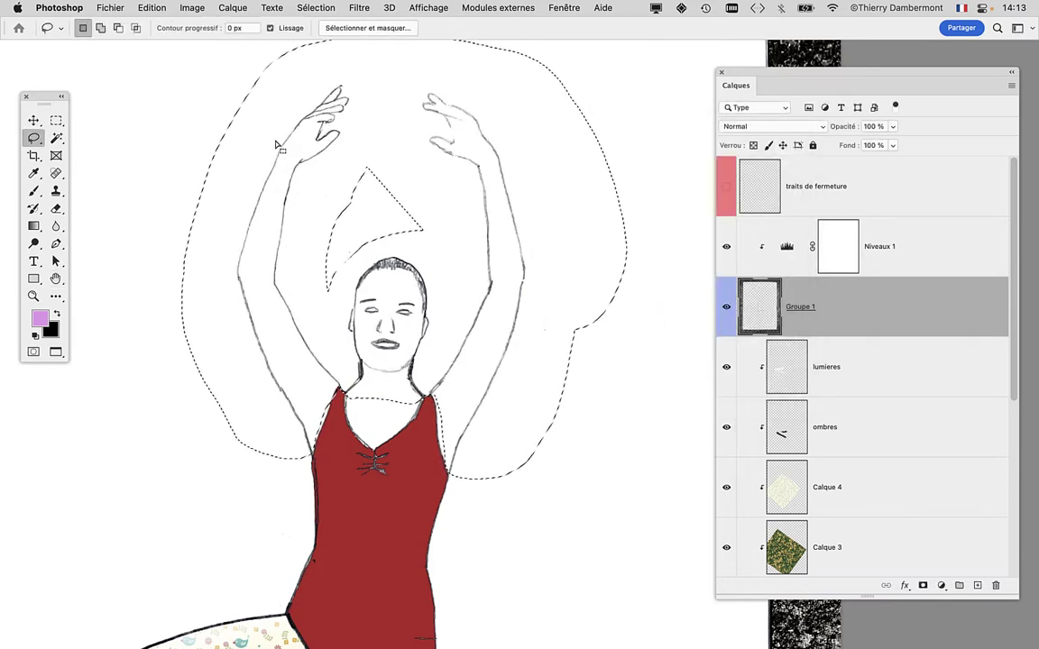
Apply Filter > Other > Maximum with a 1-pixel radius to the selection.
click(359, 7)
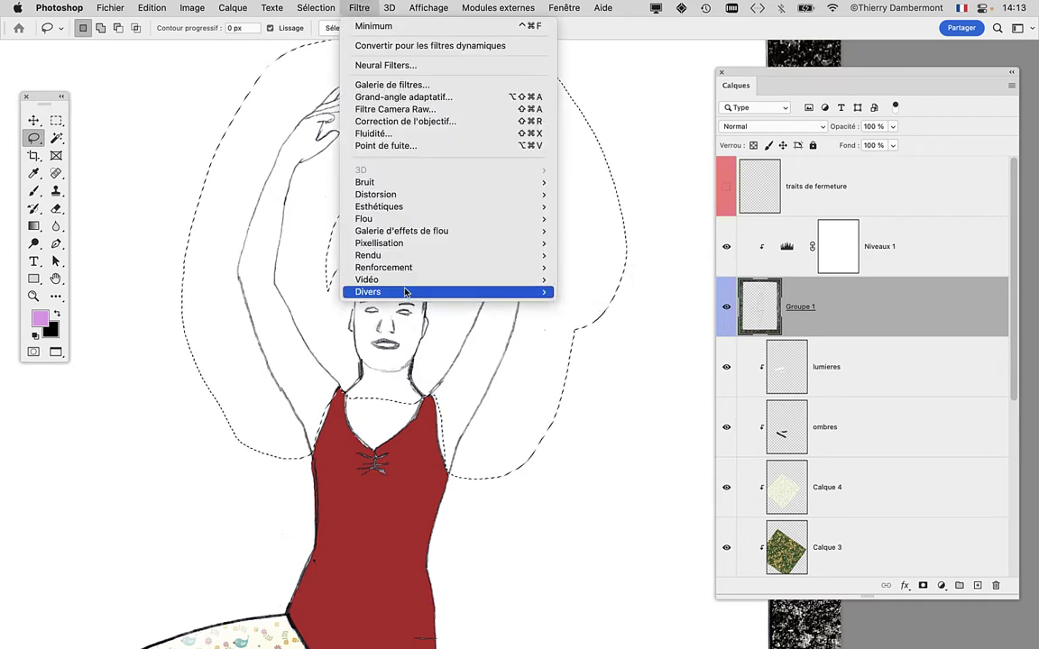
mouse_move(405, 292)
click(622, 315)
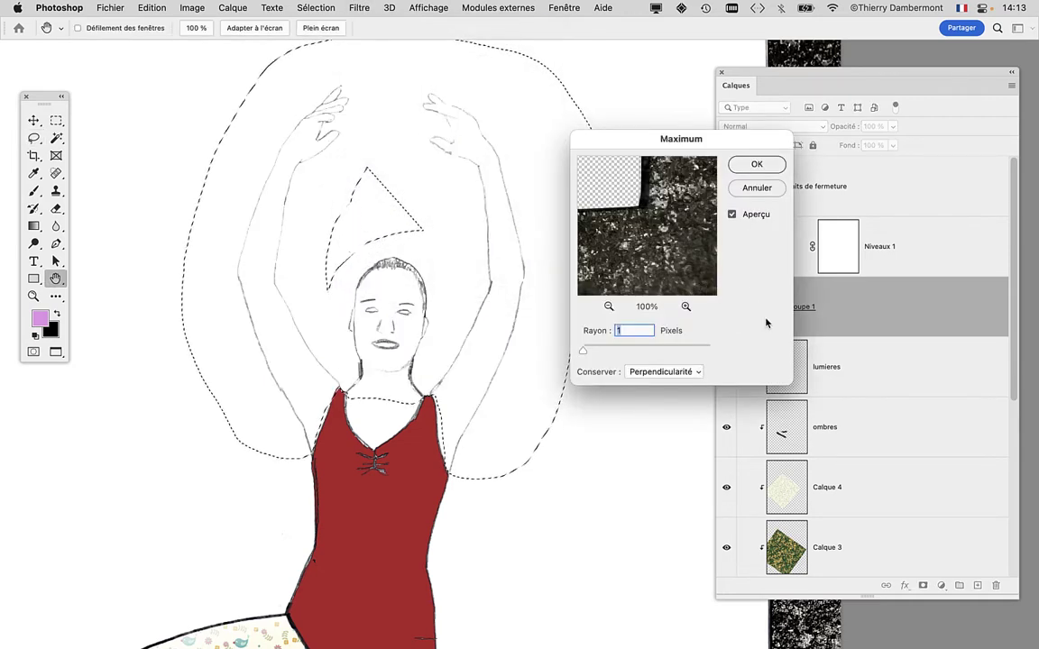
click(757, 164)
click(316, 7)
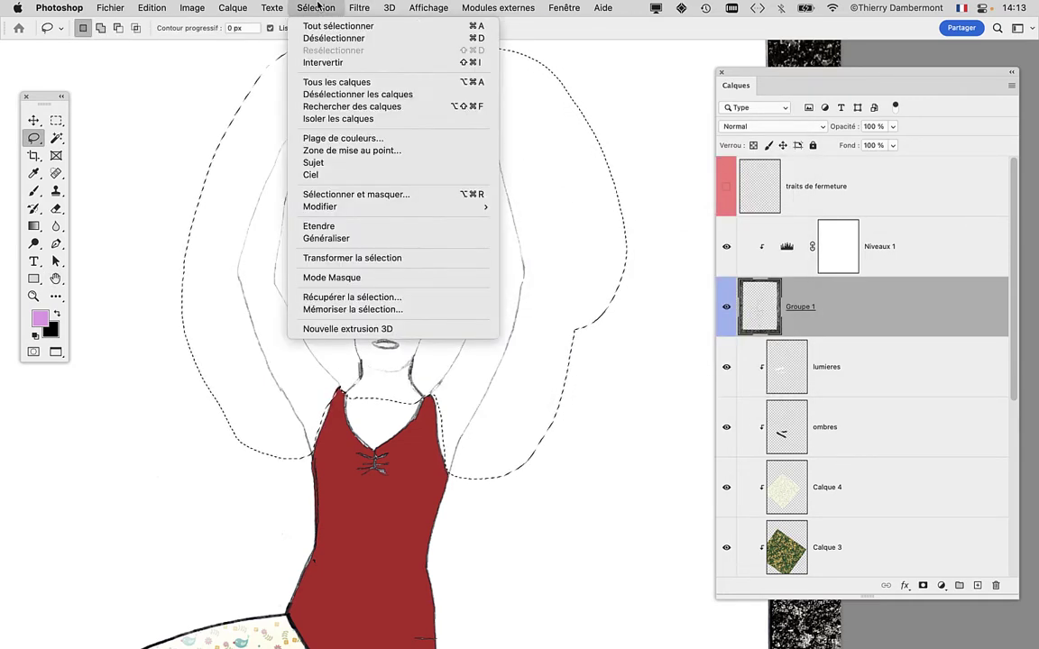
Deselect the lasso area, zoom to inspect, briefly restore it with undo, and deselect again.
click(332, 38)
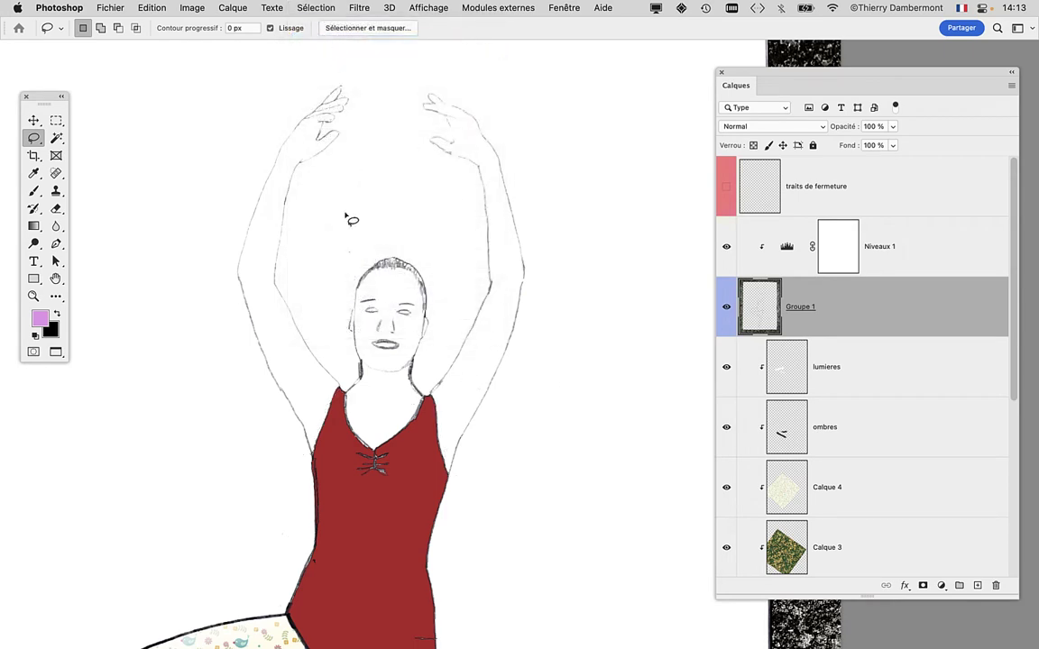
scroll(349, 219, up, 3)
scroll(351, 223, down, 5)
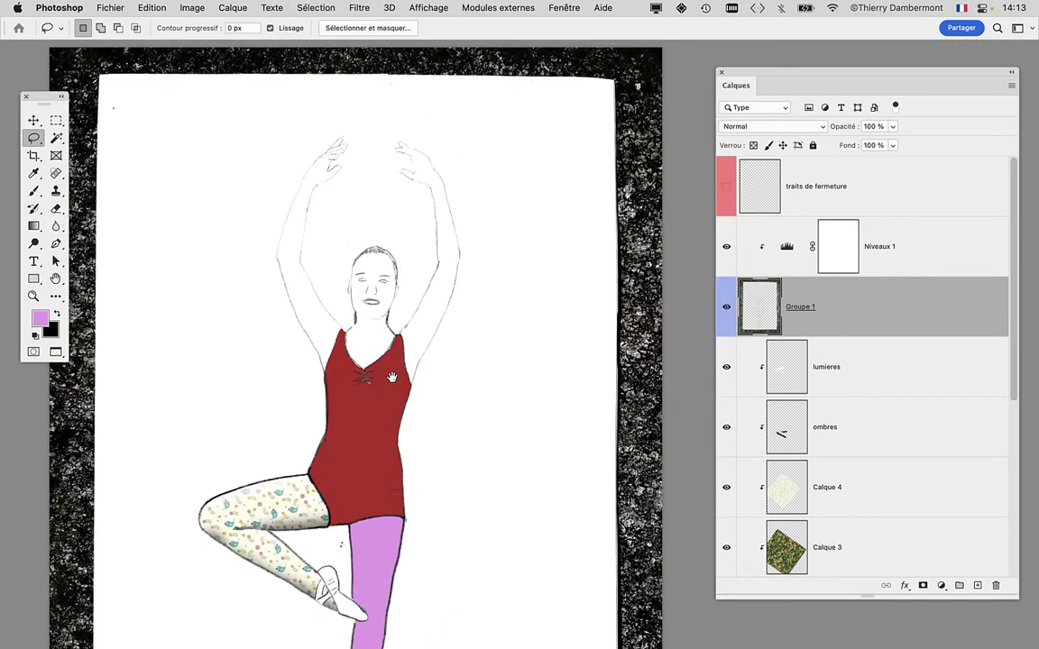
scroll(391, 377, down, 5)
scroll(406, 357, up, 3)
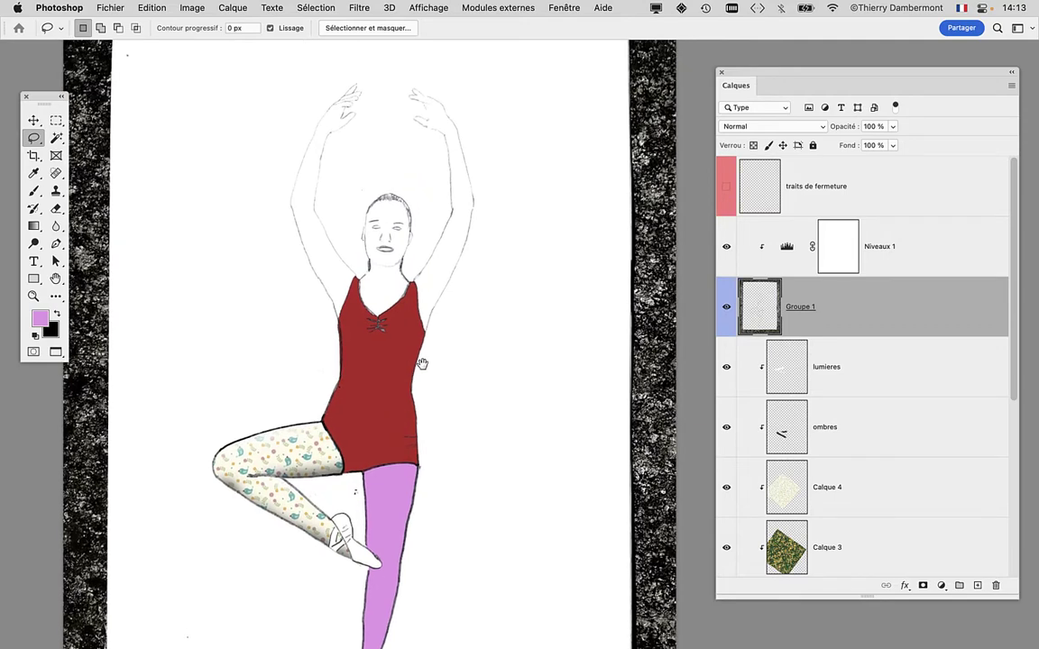
scroll(424, 113, up, 2)
scroll(417, 103, up, 3)
scroll(419, 101, up, 2)
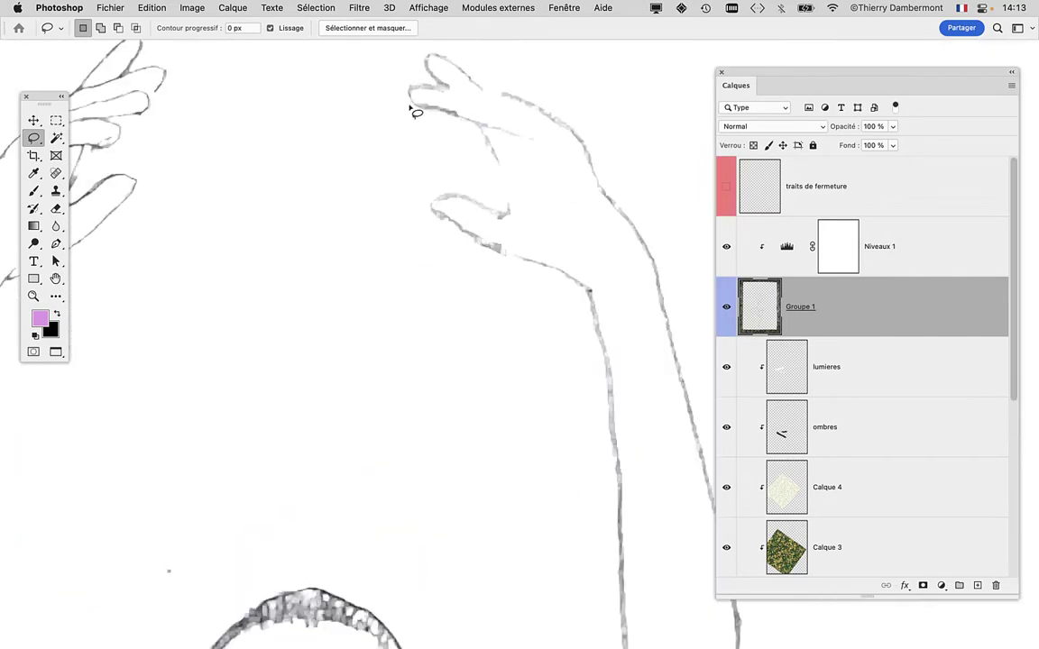
scroll(415, 108, up, 2)
scroll(415, 113, down, 2)
scroll(413, 109, down, 2)
scroll(413, 111, down, 2)
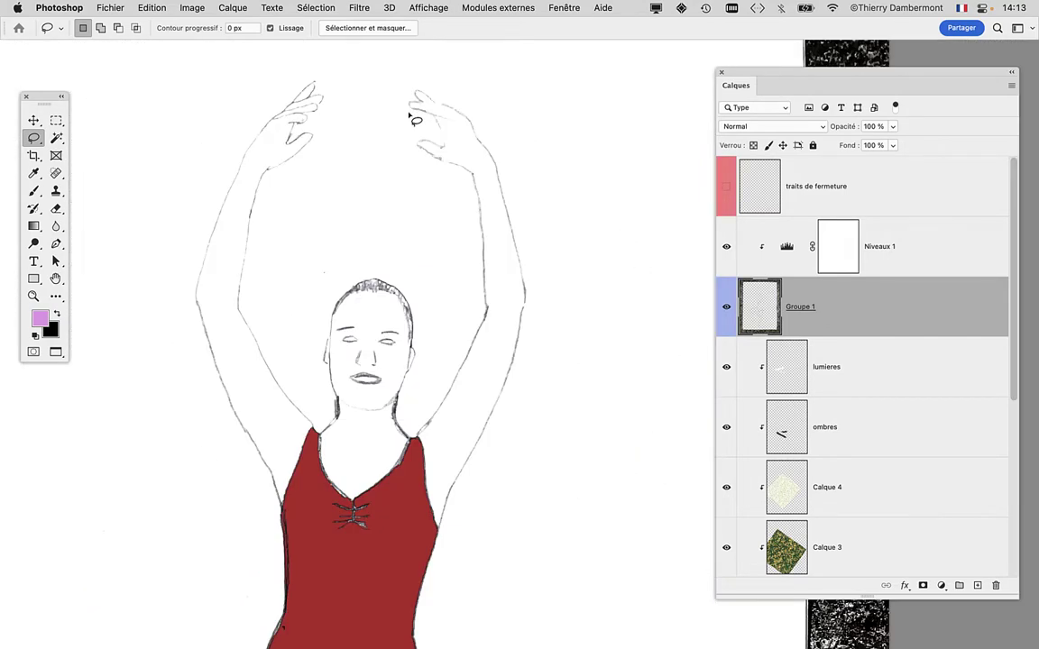
scroll(414, 115, down, 2)
scroll(414, 116, down, 2)
scroll(386, 254, down, 1)
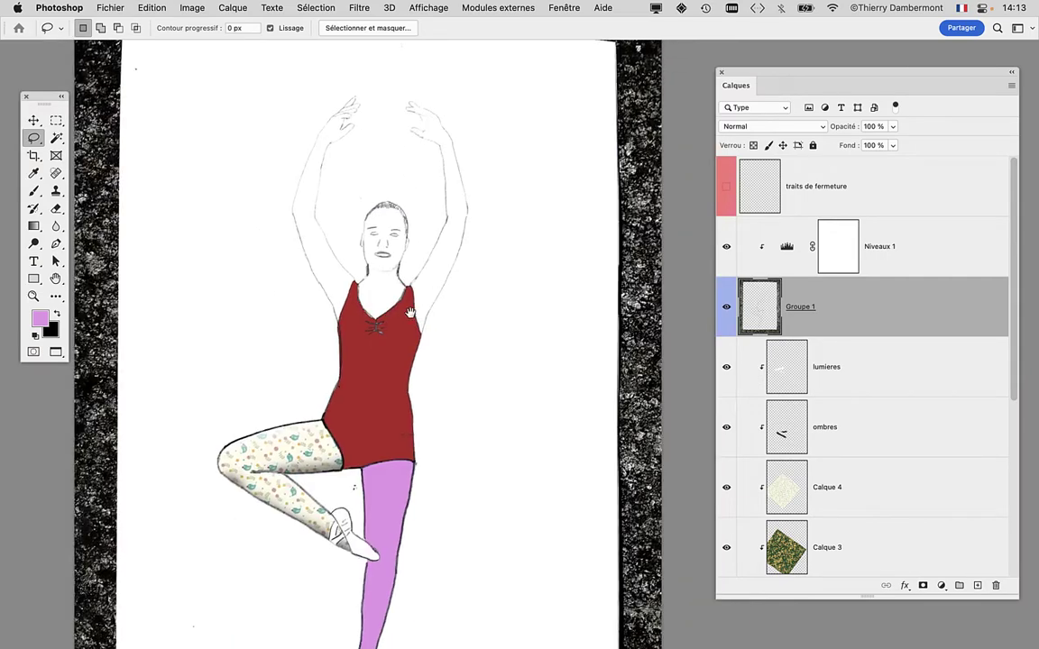
scroll(397, 297, down, 2)
key(super+z)
key(super+z)
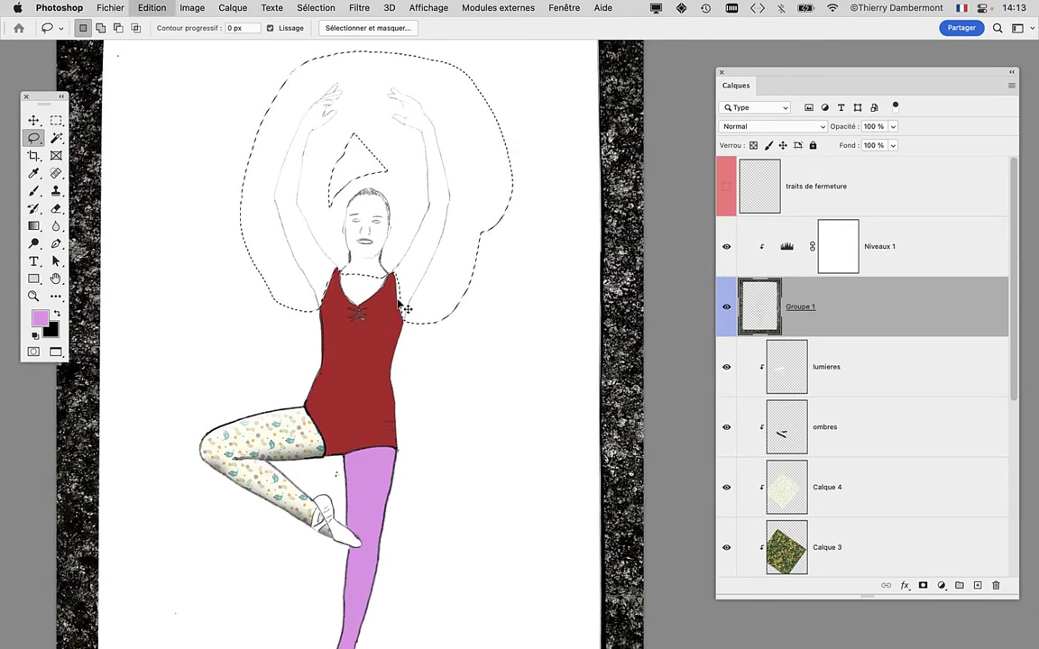
key(super+d)
Zoom out and run Select > Subject to select the whole dancer automatically.
scroll(475, 304, up, 1)
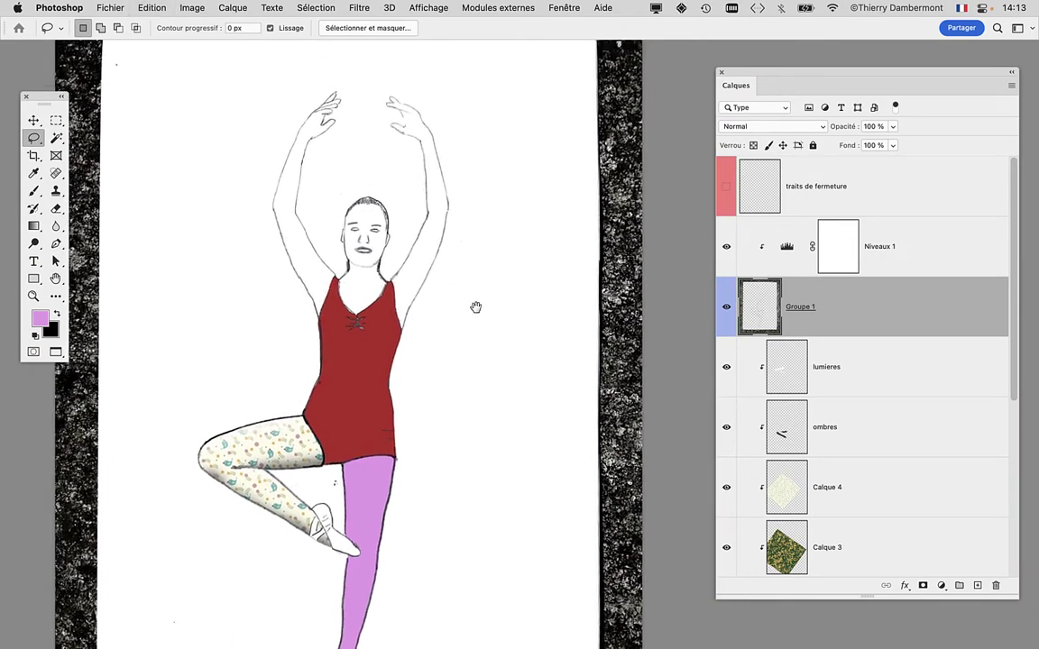
scroll(364, 181, down, 2)
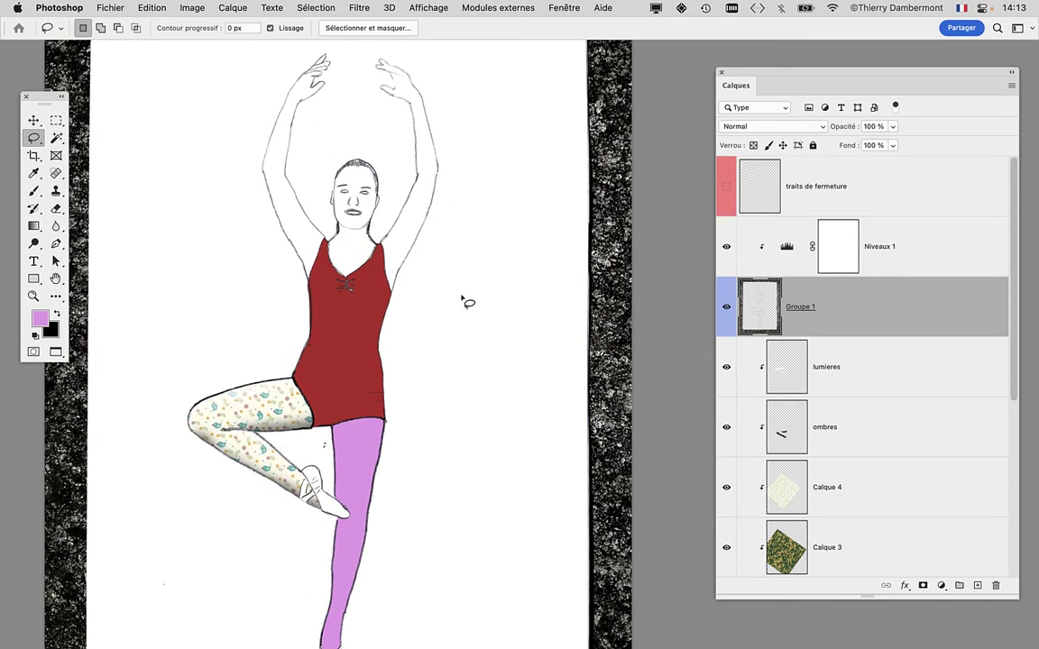
scroll(462, 301, down, 1)
scroll(459, 300, down, 1)
scroll(454, 301, down, 3)
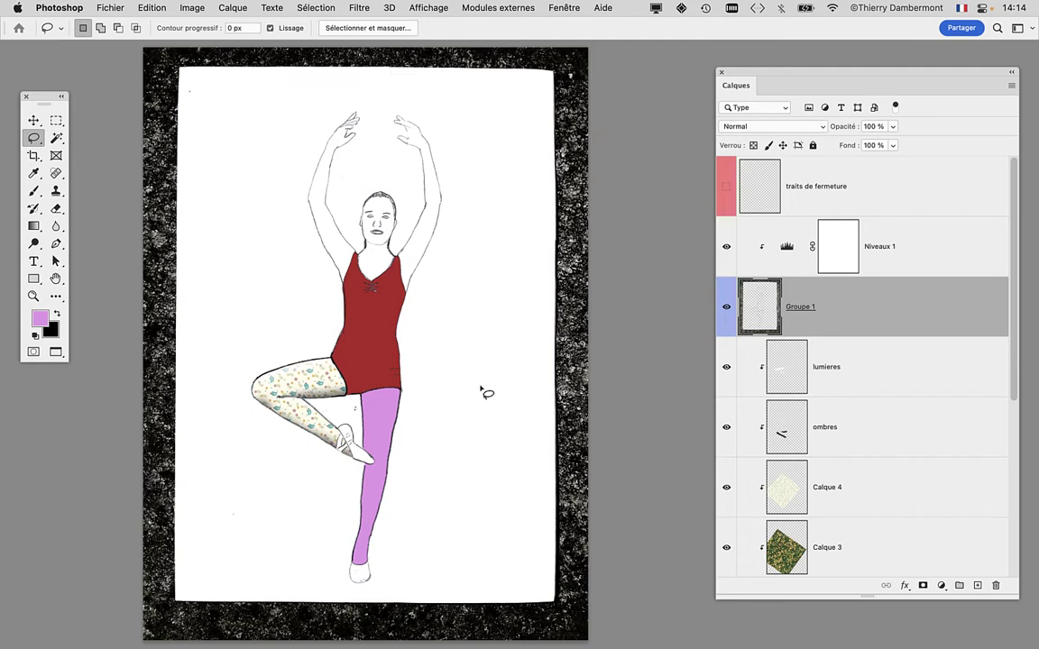
click(330, 8)
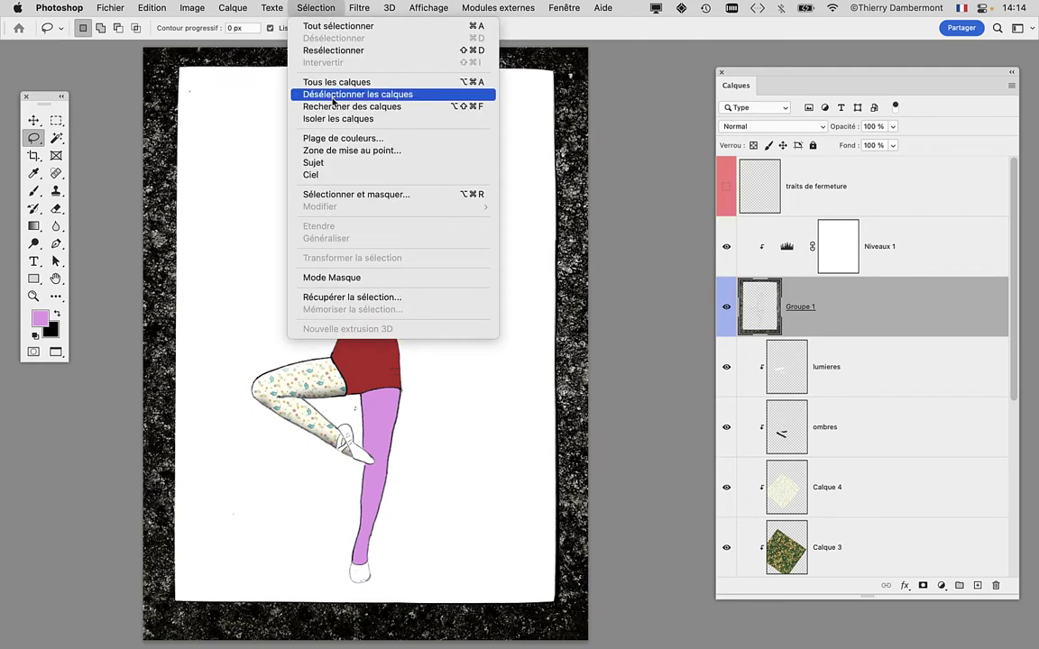
click(320, 162)
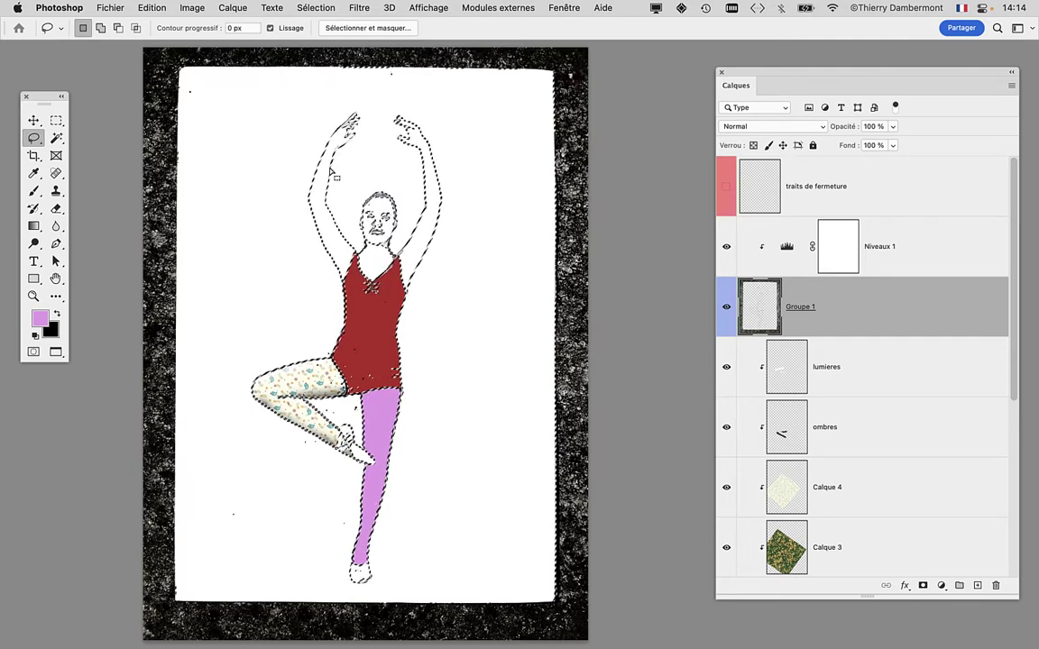
Zoom in on the raised hands and click the canvas to drop the Select Subject marquee.
scroll(403, 178, up, 2)
scroll(403, 178, up, 5)
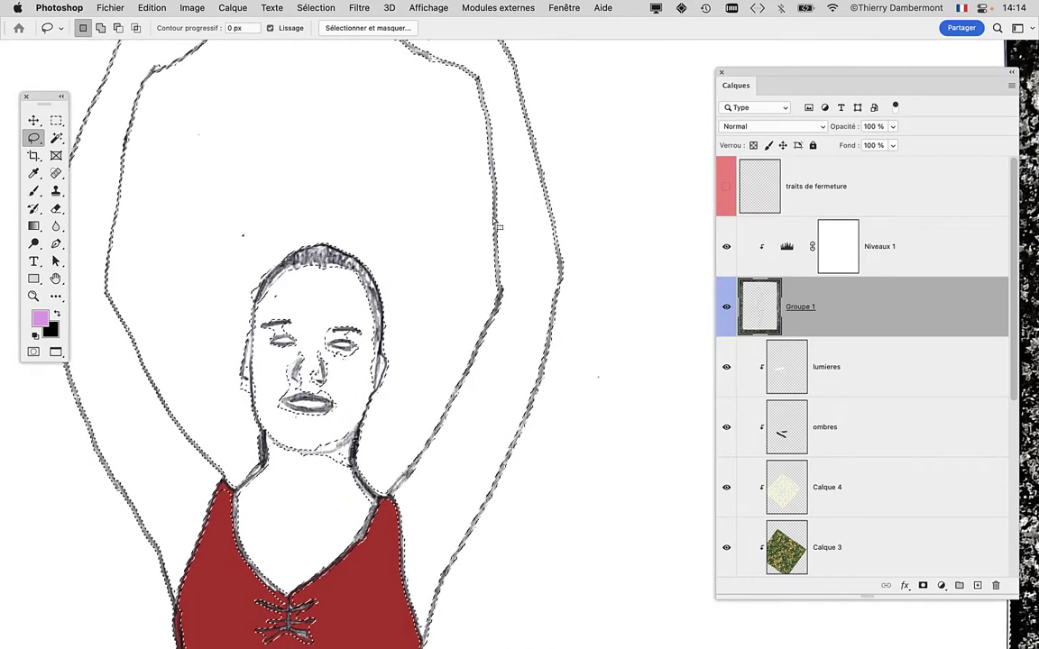
drag(468, 122, 502, 333)
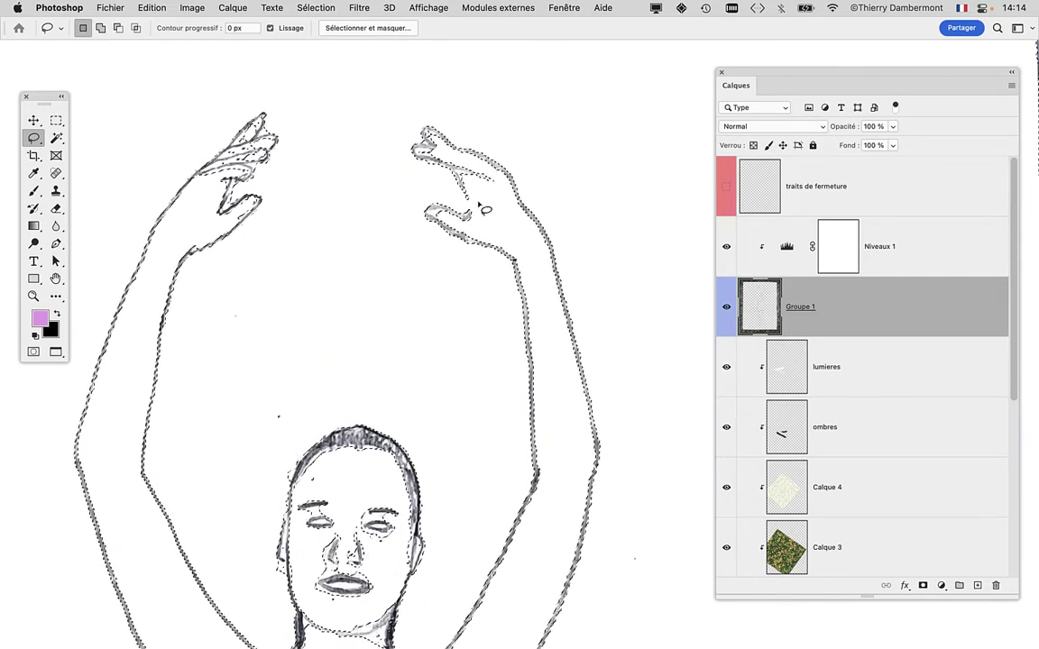
click(453, 279)
scroll(395, 301, down, 3)
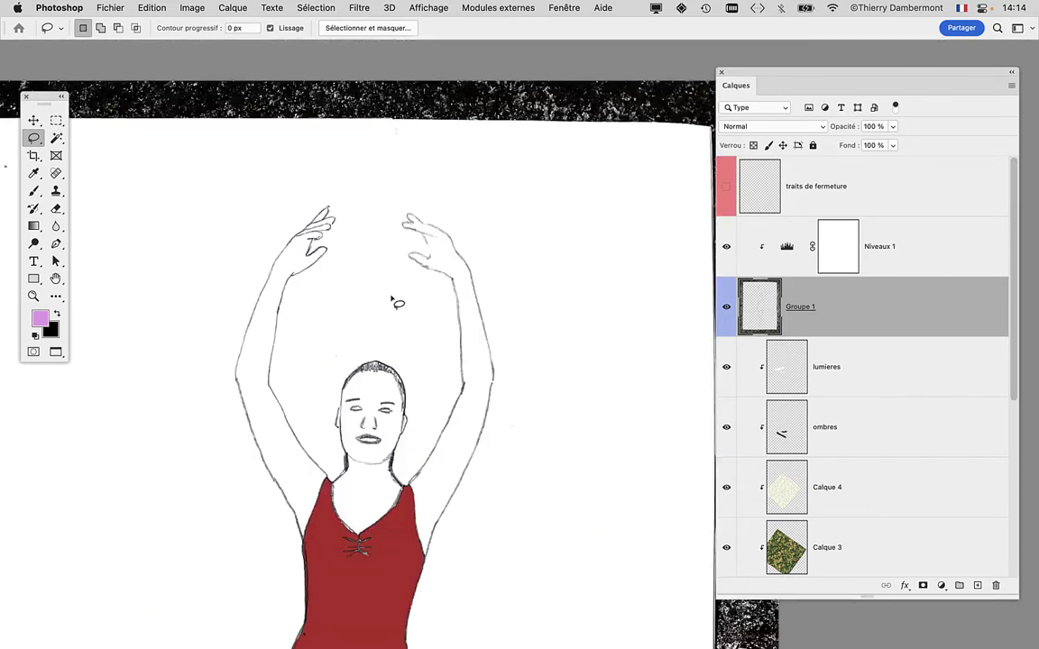
scroll(393, 302, down, 2)
scroll(390, 300, down, 1)
scroll(267, 227, down, 2)
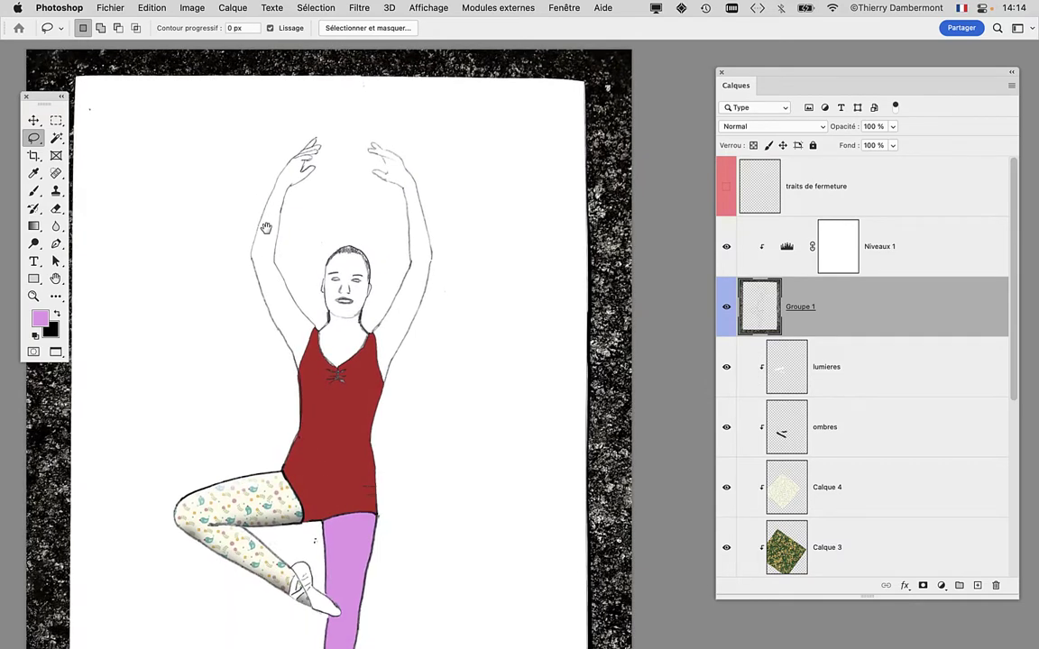
scroll(269, 245, down, 2)
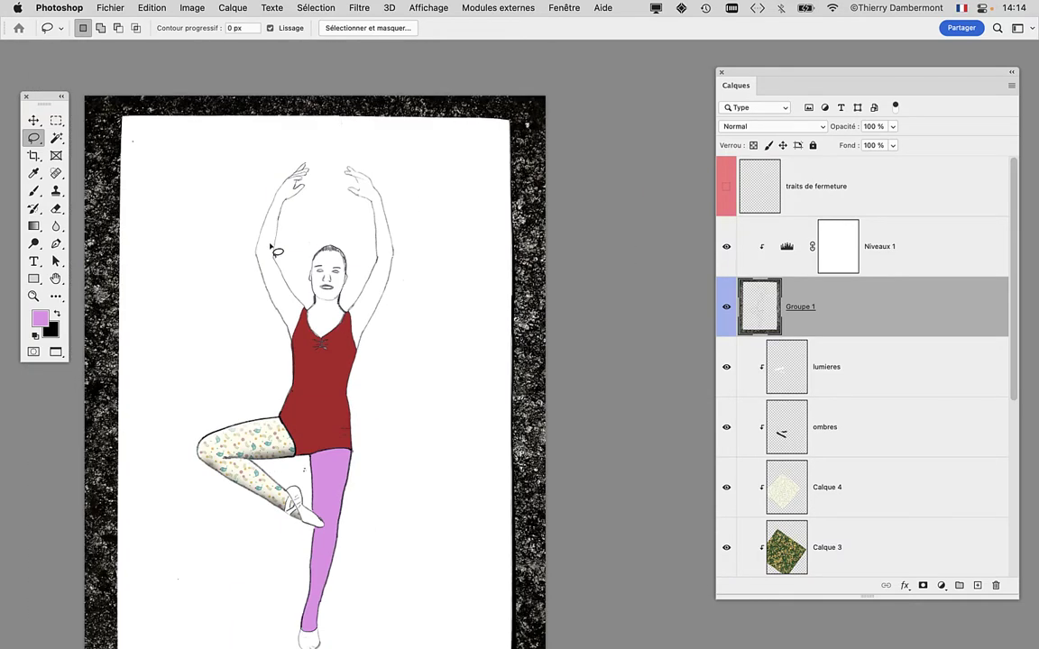
scroll(271, 246, down, 1)
scroll(270, 246, down, 1)
scroll(270, 246, down, 1)
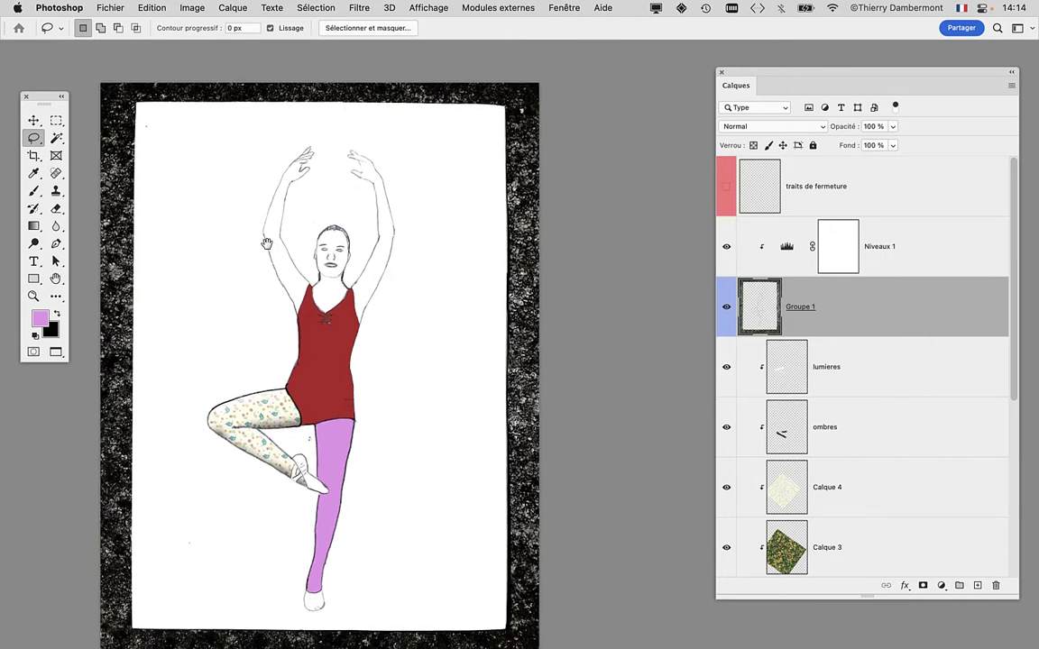
scroll(270, 246, down, 1)
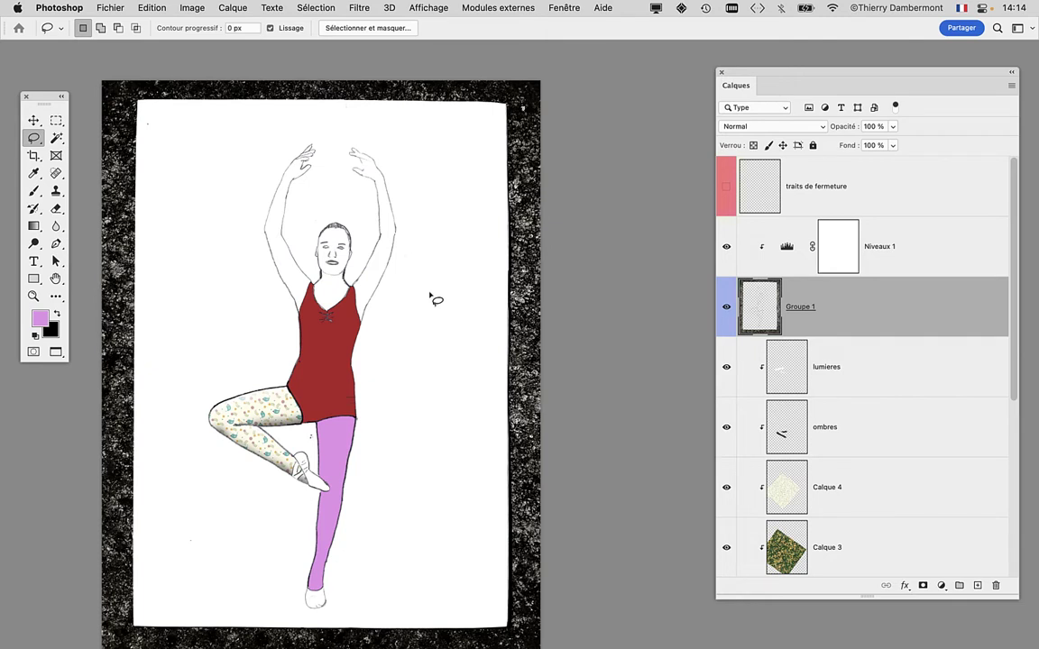
Test a Magic Wand pick of the white background, clear it, then show and target 'traits de fermeture'.
click(55, 138)
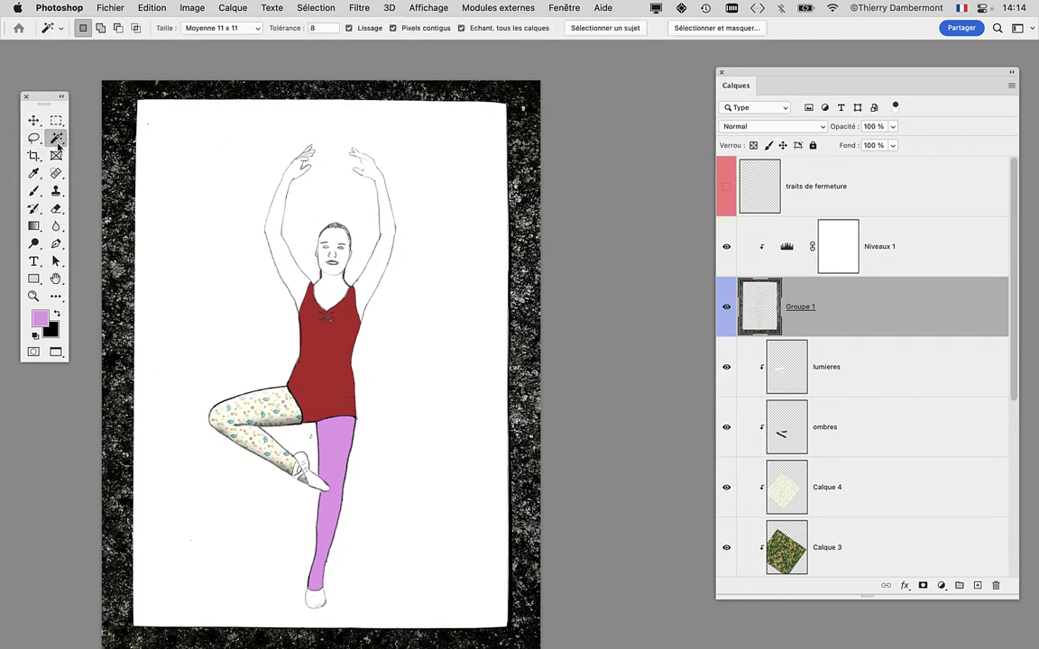
click(209, 261)
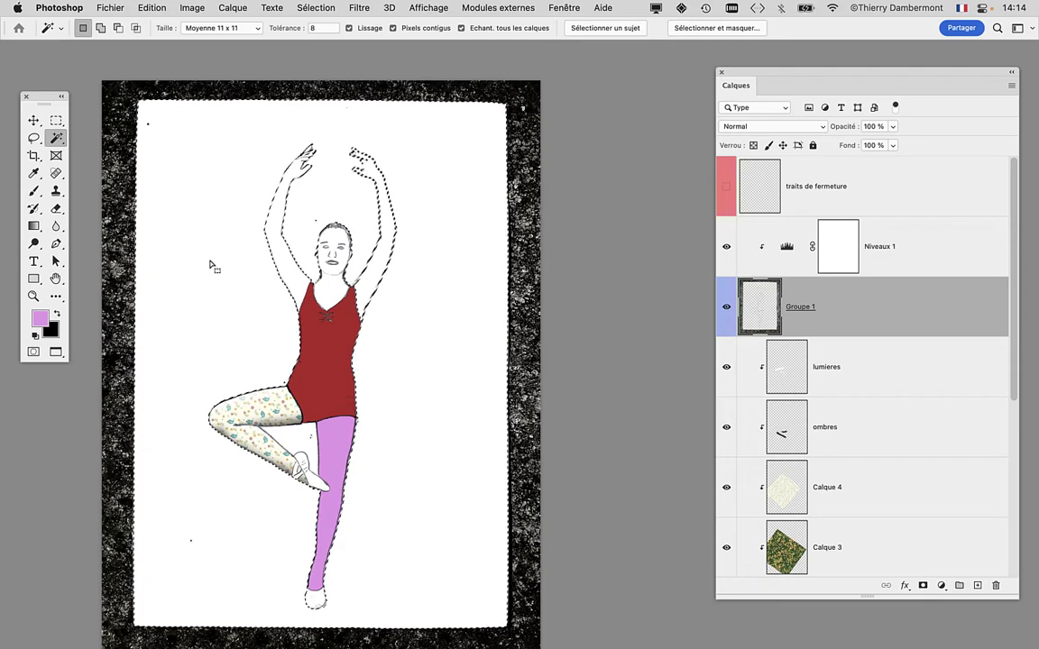
click(56, 119)
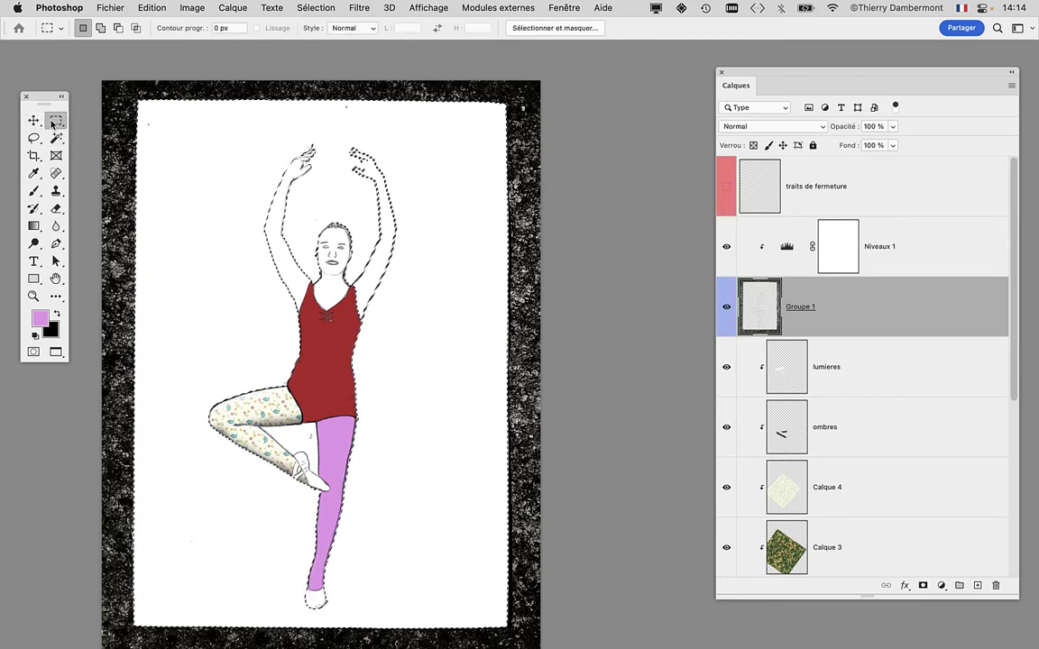
click(223, 202)
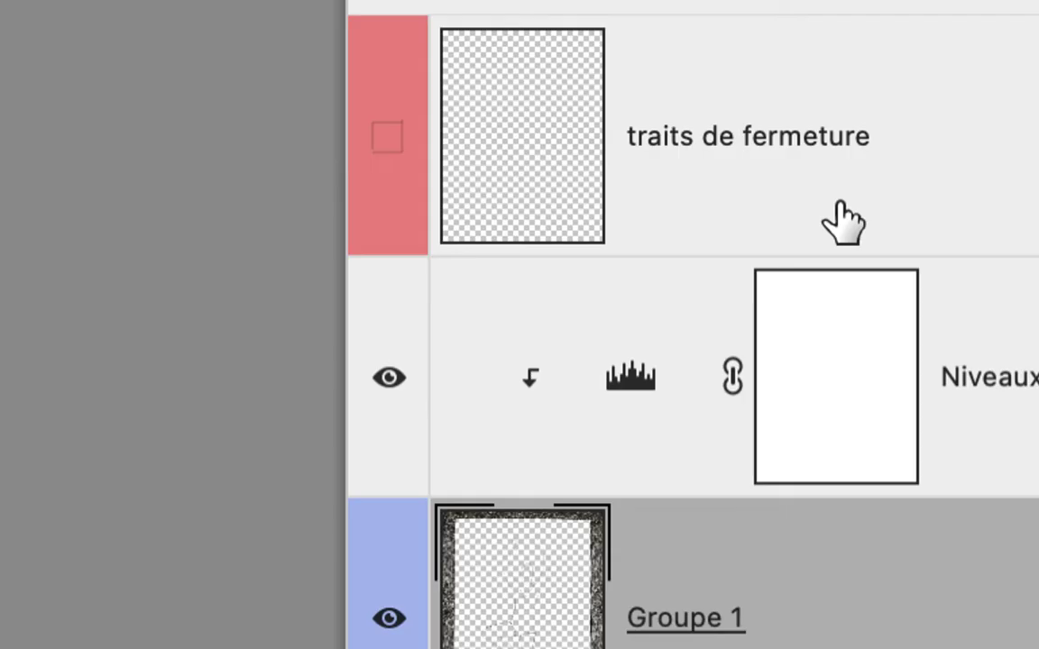
click(843, 221)
click(397, 149)
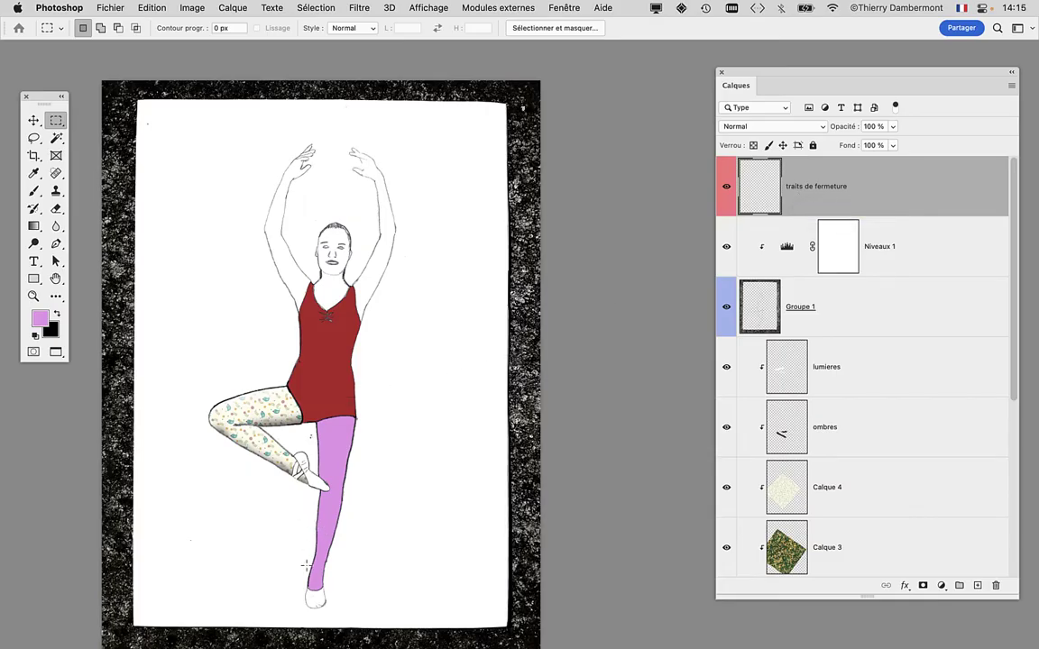
scroll(306, 566, up, 5)
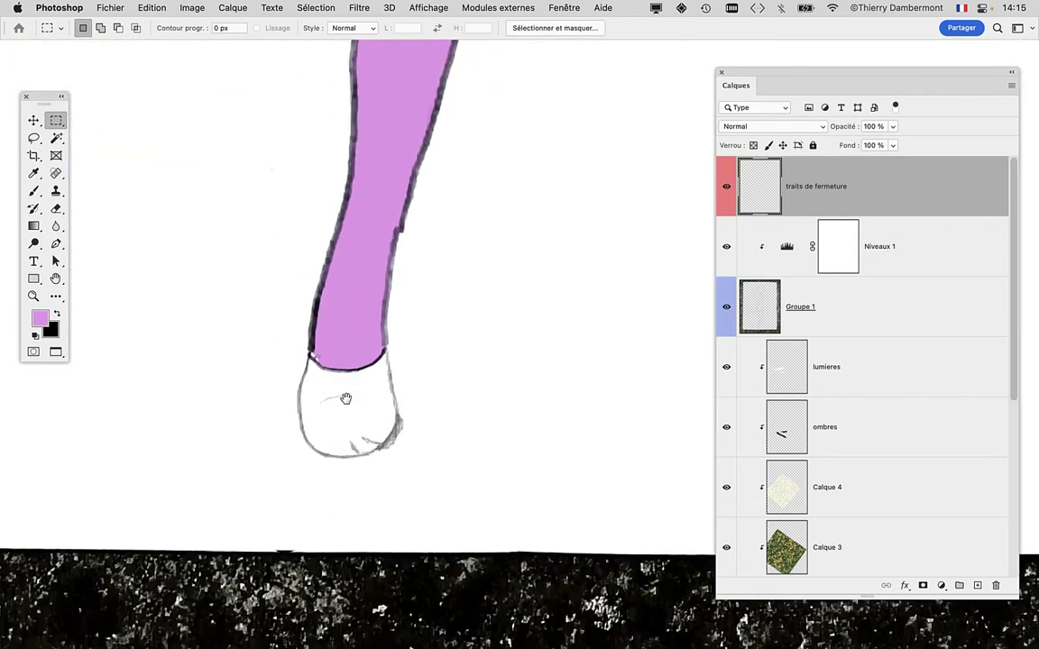
scroll(345, 398, up, 3)
scroll(357, 396, down, 2)
scroll(359, 389, down, 3)
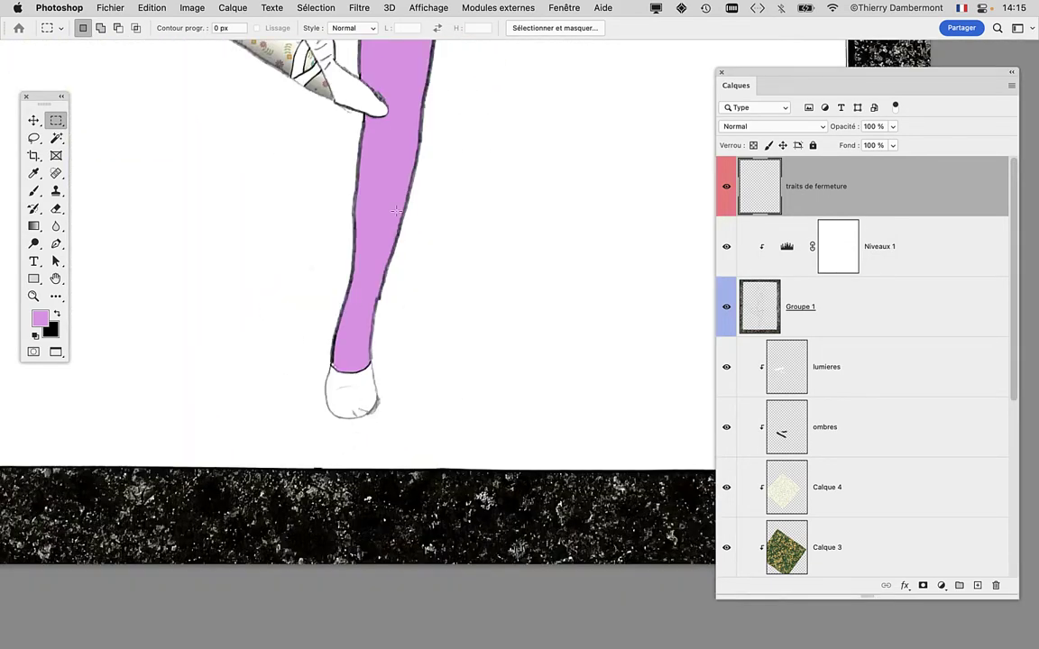
scroll(359, 389, up, 2)
drag(401, 279, 389, 374)
scroll(389, 374, down, 3)
scroll(401, 365, up, 2)
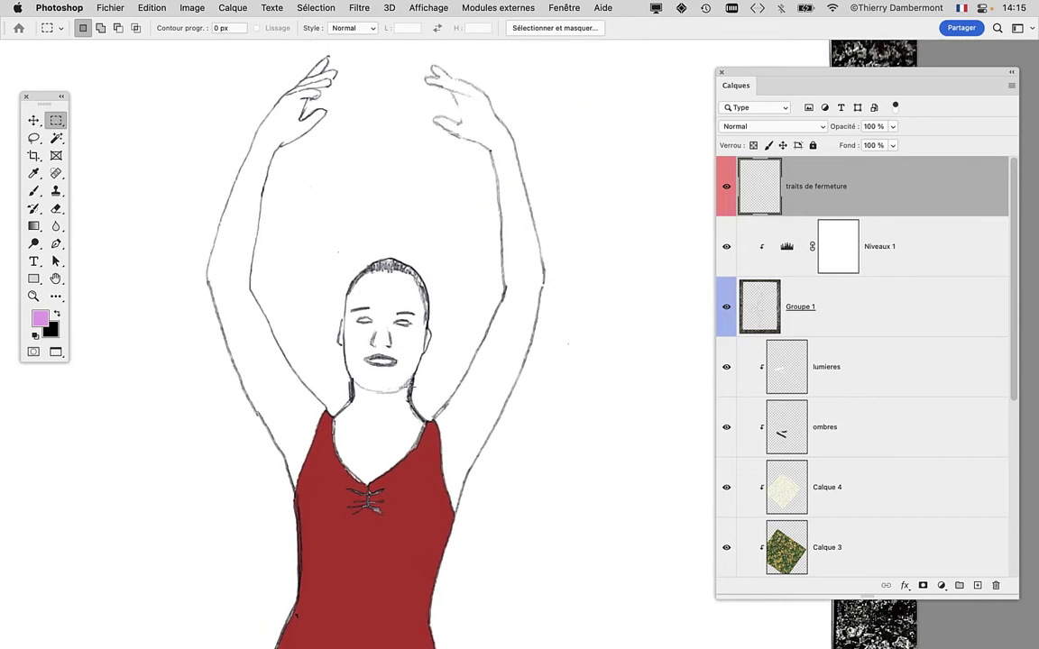
scroll(403, 367, up, 2)
scroll(415, 296, up, 2)
scroll(414, 295, down, 3)
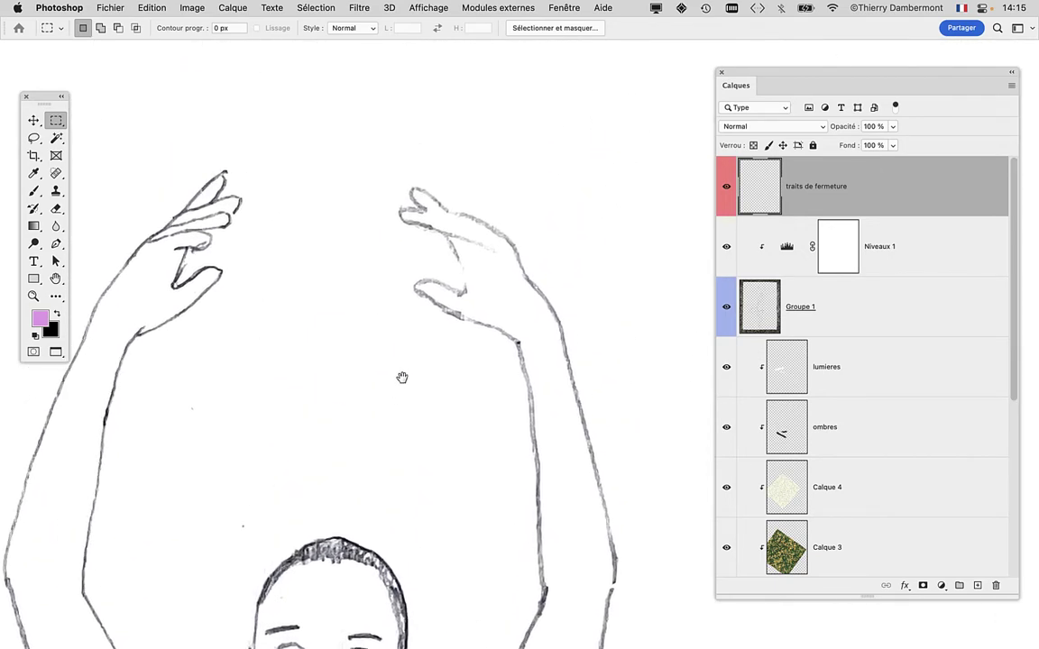
scroll(468, 257, up, 1)
scroll(469, 259, up, 3)
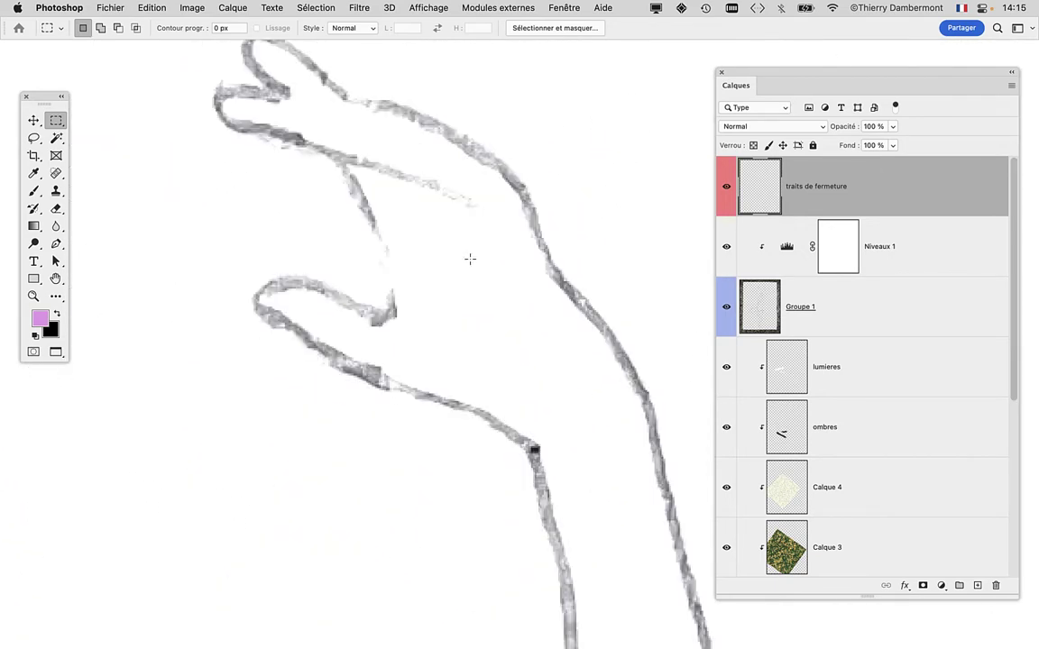
Switch to the Brush tool and shrink it to size 5.
click(35, 191)
drag(251, 234, 189, 250)
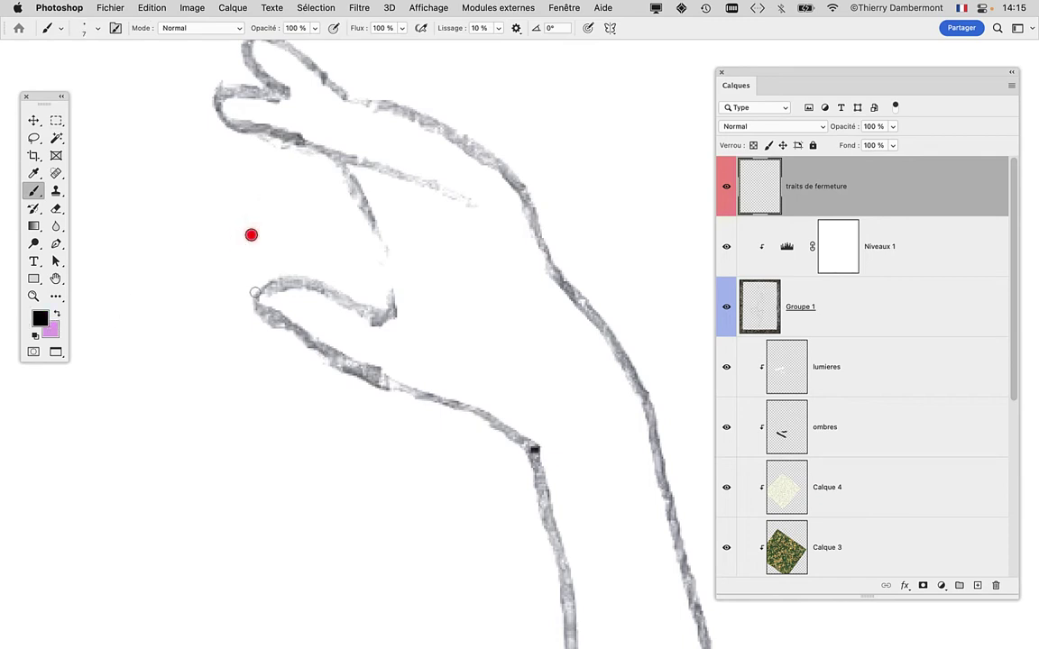
drag(250, 235, 243, 234)
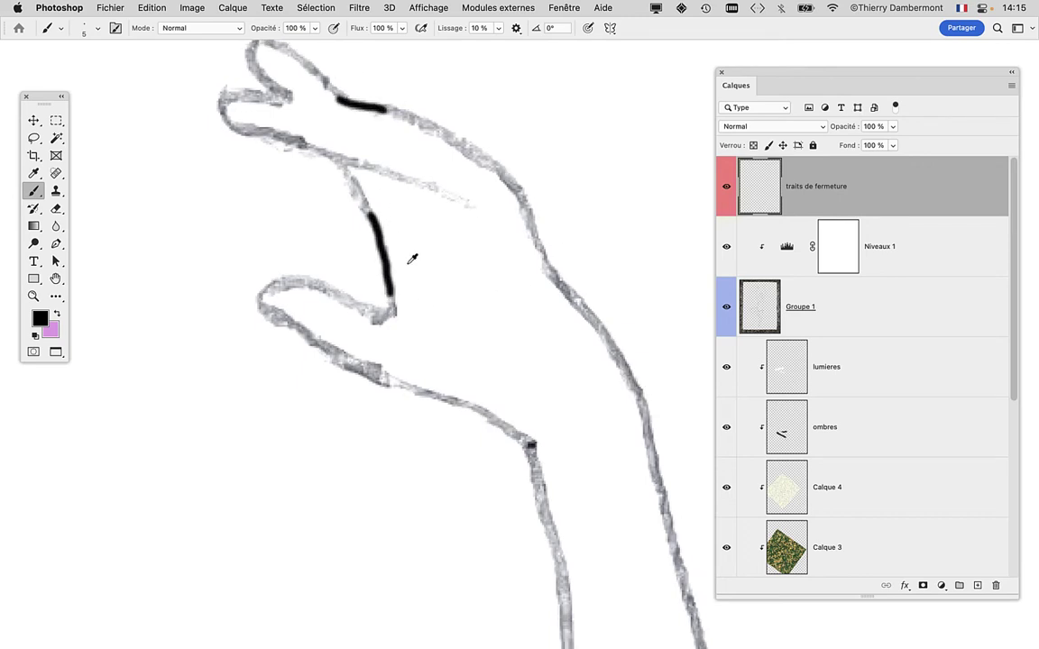
Inspect the face, neck, leotard and arm outlines for gaps, returning to the enlarged hand.
scroll(410, 261, down, 3)
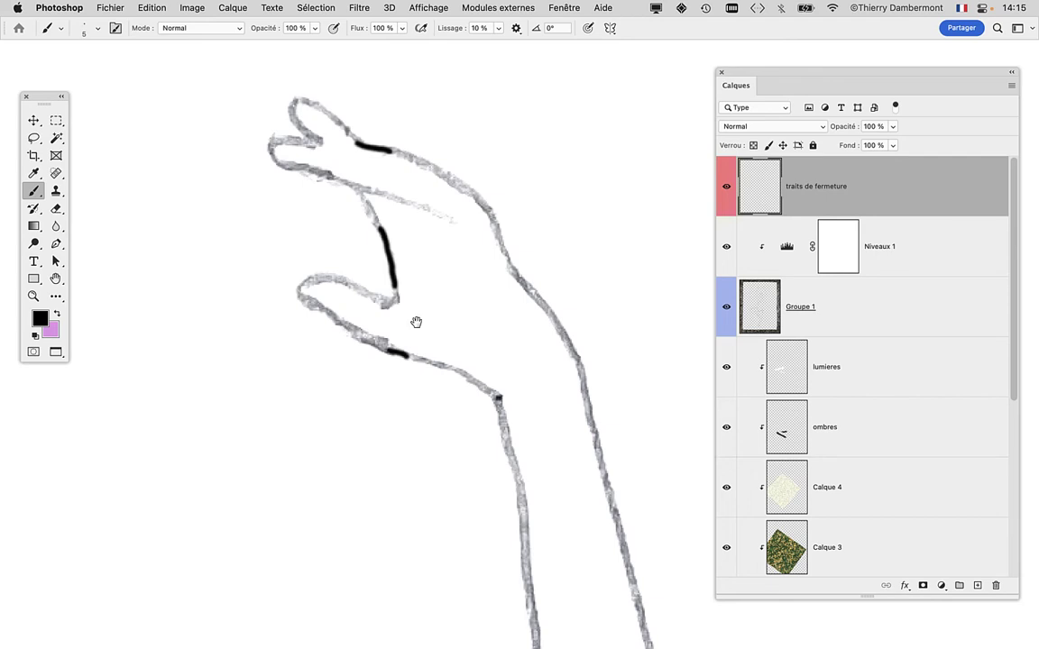
mouse_move(415, 322)
mouse_down()
mouse_move(401, 127)
mouse_move(586, 109)
mouse_move(564, 157)
mouse_up()
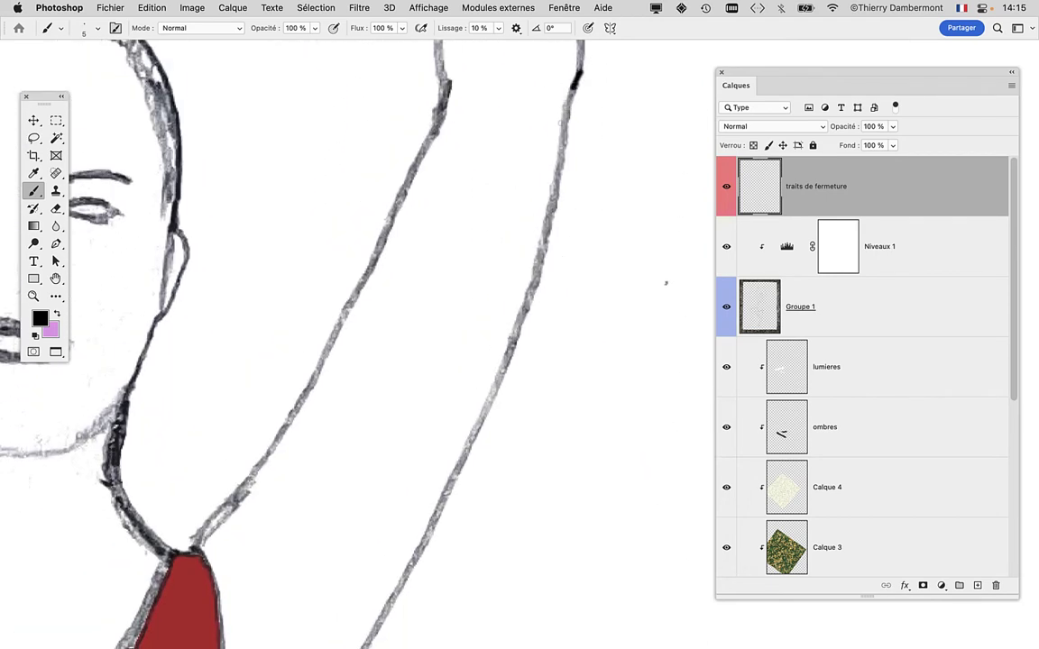
mouse_move(666, 283)
mouse_down()
mouse_move(517, 119)
mouse_move(370, 165)
mouse_move(271, 217)
mouse_move(322, 222)
mouse_move(410, 325)
mouse_move(408, 241)
mouse_move(410, 376)
mouse_move(316, 456)
mouse_up()
mouse_move(554, 360)
mouse_down()
mouse_move(545, 348)
mouse_move(304, 332)
mouse_move(308, 436)
mouse_up()
scroll(541, 334, up, 5)
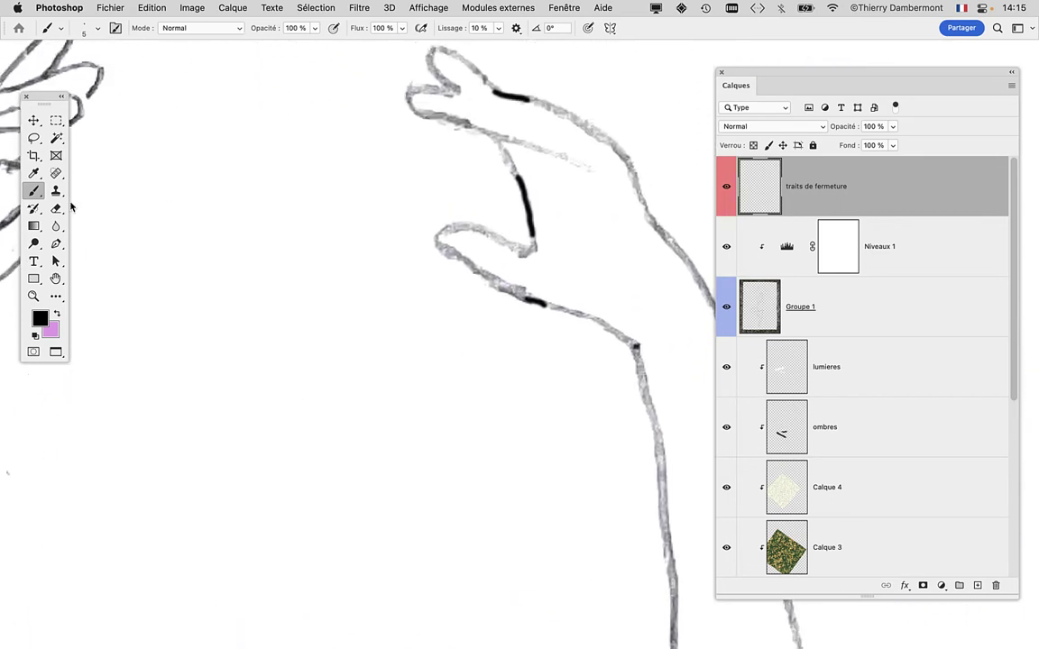
Magic Wand the white background at tolerance 8, sampling all layers, and zoom out to check it.
click(56, 138)
click(268, 238)
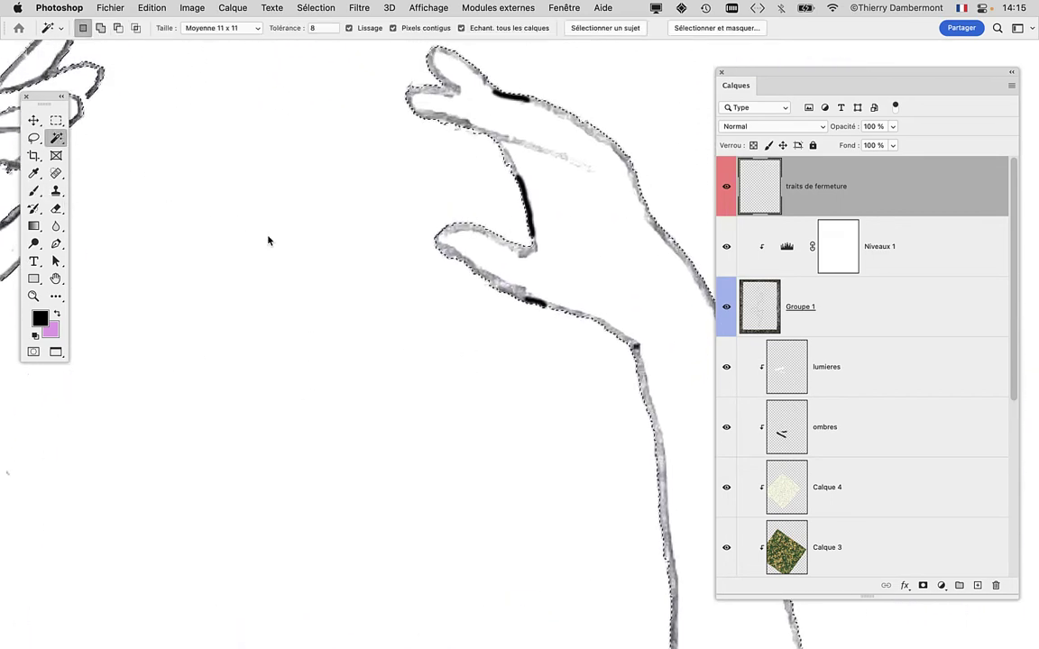
scroll(268, 239, down, 2)
scroll(271, 240, down, 3)
scroll(270, 240, down, 3)
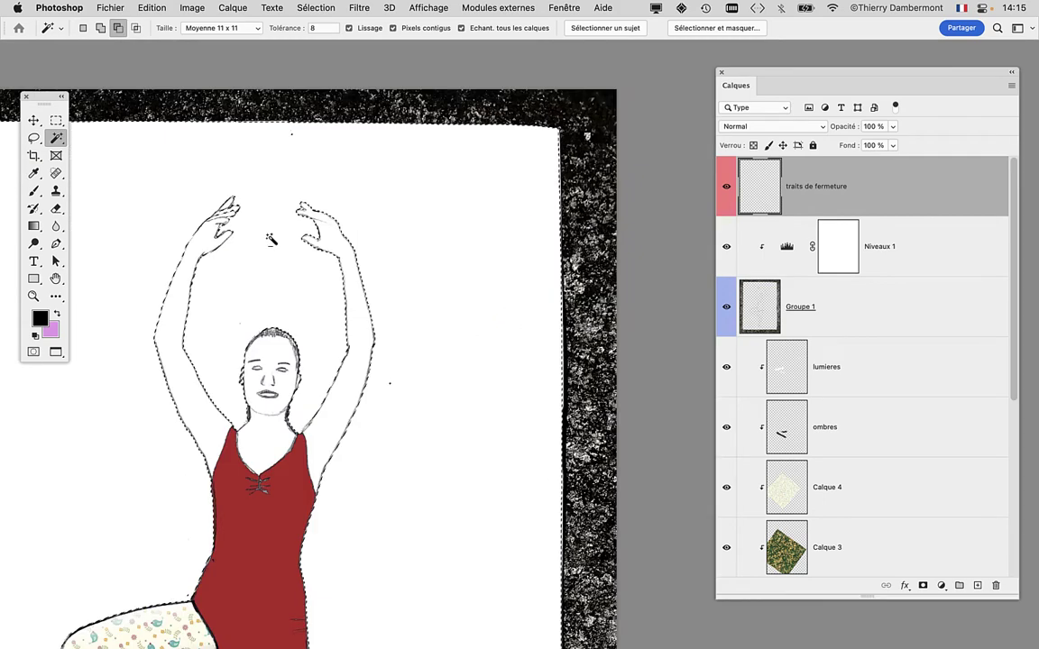
scroll(271, 242, down, 1)
scroll(271, 241, down, 2)
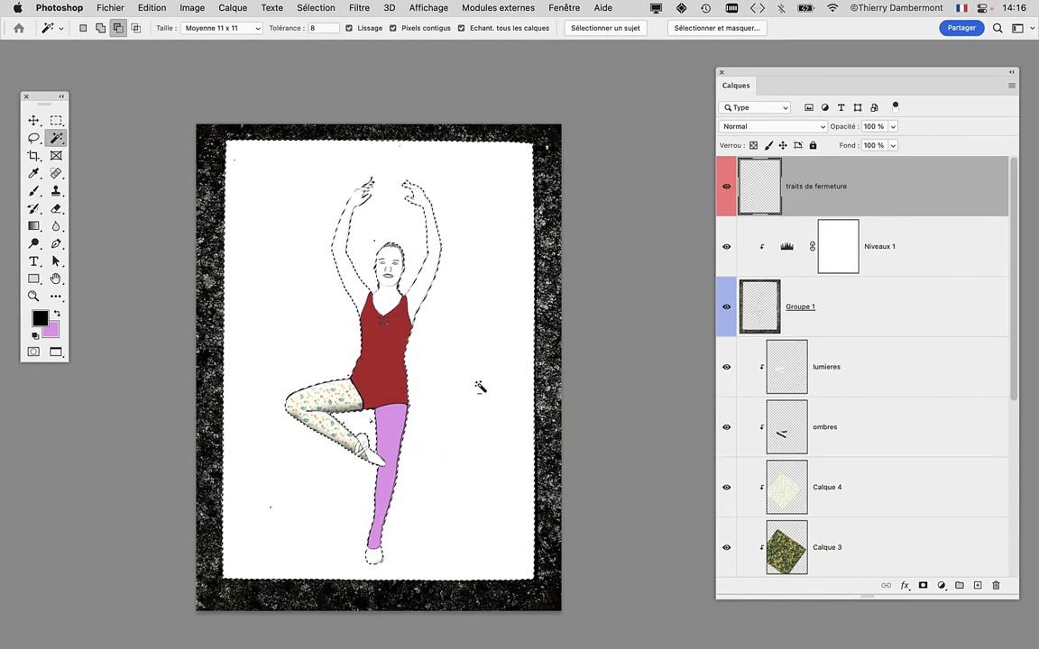
scroll(480, 386, down, 2)
scroll(480, 385, down, 1)
drag(408, 427, 351, 391)
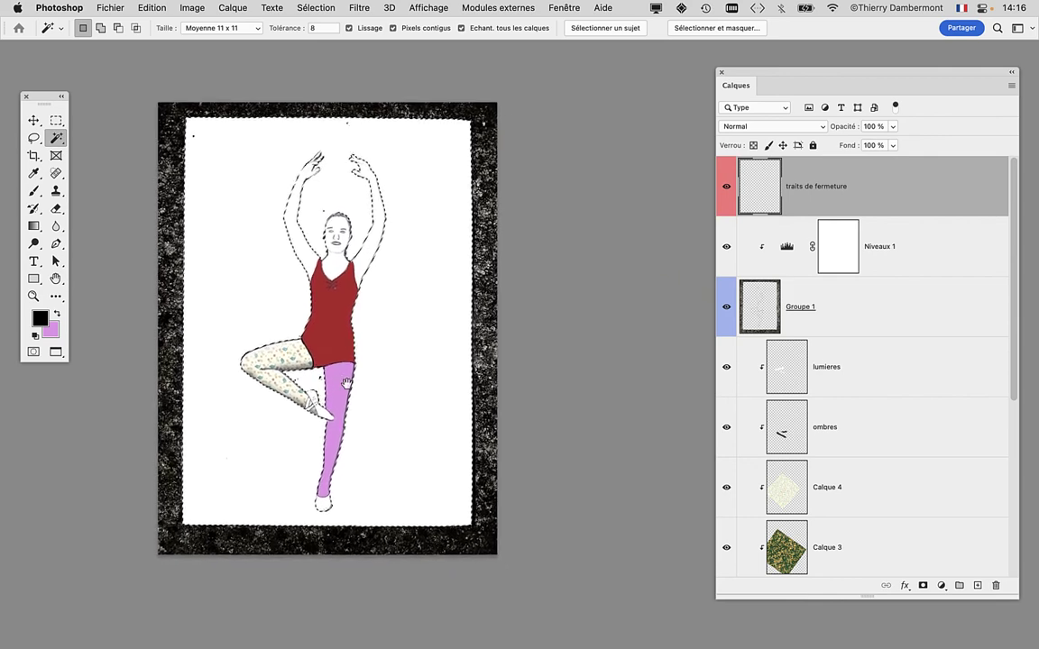